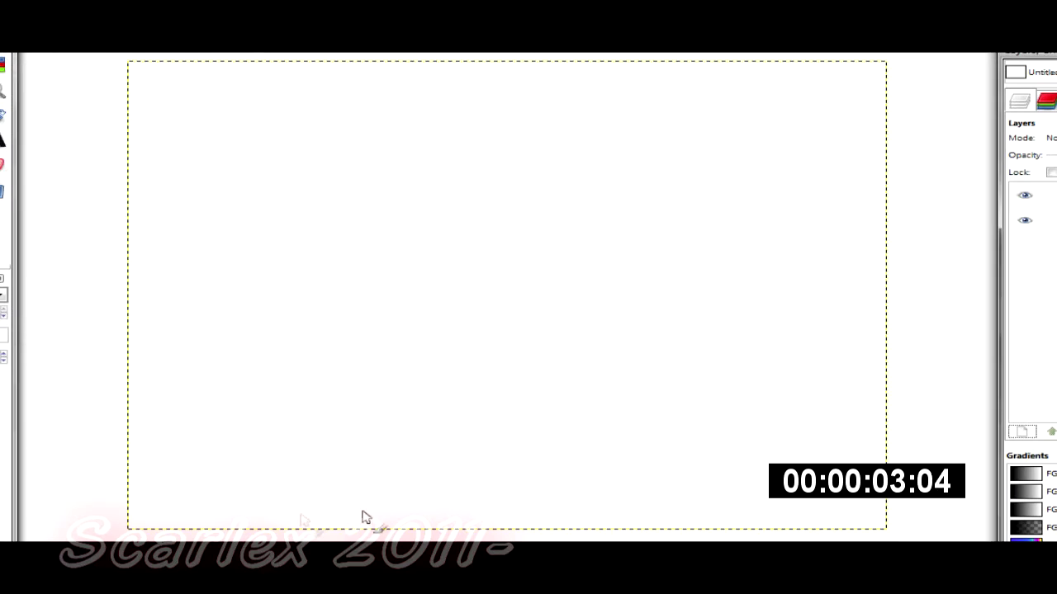
pyautogui.moveTo(720, 164); pyautogui.dragTo(720, 253)
pyautogui.moveTo(723, 171); pyautogui.dragTo(722, 285)
pyautogui.hotkey('ctrl', 'z')
pyautogui.hotkey('ctrl', 'z')
pyautogui.moveTo(133, 513); pyautogui.dragTo(247, 504)
pyautogui.moveTo(140, 505); pyautogui.dragTo(264, 510)
pyautogui.moveTo(216, 516); pyautogui.dragTo(360, 517)
pyautogui.moveTo(161, 507); pyautogui.dragTo(499, 503)
pyautogui.moveTo(405, 497); pyautogui.dragTo(521, 504)
pyautogui.hotkey('ctrl', 'z')
pyautogui.hotkey('ctrl', 'z')
pyautogui.hotkey('ctrl', 'z')
pyautogui.hotkey('ctrl', 'z')
pyautogui.hotkey('ctrl', 'z')
pyautogui.hotkey('ctrl', 'z')
pyautogui.hotkey('ctrl', 'z')
# Sketch a long, slightly bowed foreground surface along the bottom edge of the canvas, with hatching at its left end.
pyautogui.click(4, 365)
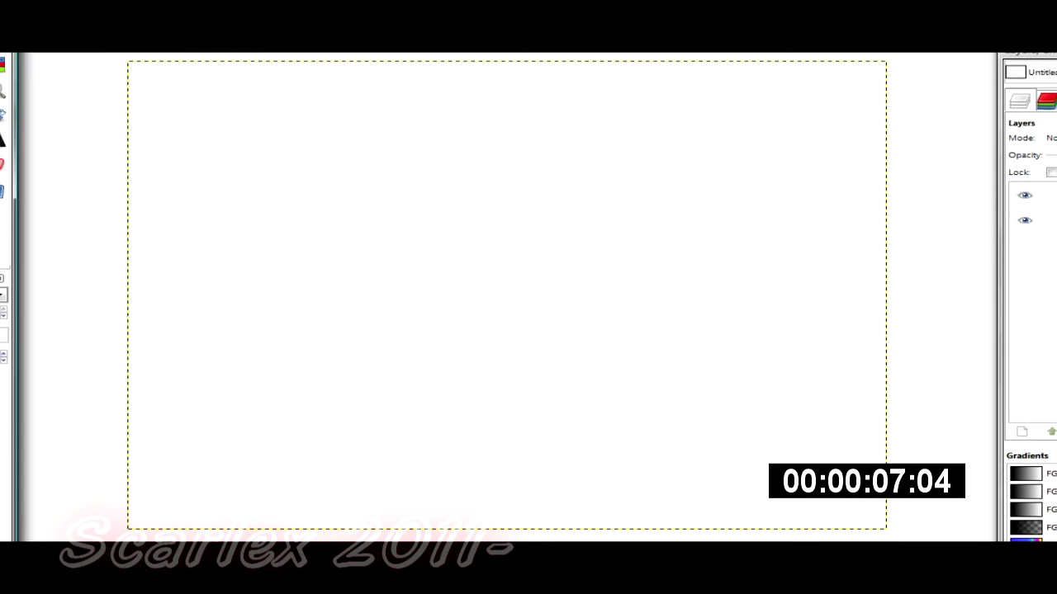
pyautogui.moveTo(190, 514)
pyautogui.mouseDown()
pyautogui.moveTo(110, 519)
pyautogui.moveTo(618, 517)
pyautogui.mouseUp()
pyautogui.moveTo(184, 530); pyautogui.dragTo(199, 532)
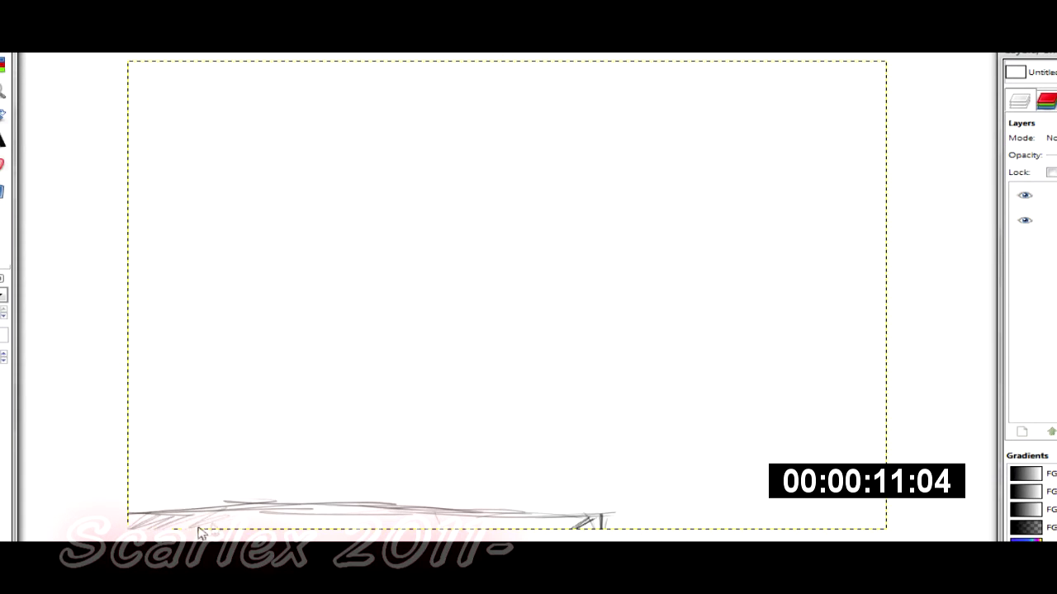
# Sketch a jointed support arm with round hinges above two curved base lines in the lower middle of the canvas.
pyautogui.moveTo(447, 456)
pyautogui.mouseDown()
pyautogui.moveTo(481, 422)
pyautogui.moveTo(520, 448)
pyautogui.mouseUp()
pyautogui.click(3, 90)
pyautogui.moveTo(303, 290); pyautogui.dragTo(607, 527)
pyautogui.click(2, 166)
pyautogui.moveTo(523, 331)
pyautogui.mouseDown()
pyautogui.moveTo(536, 342)
pyautogui.moveTo(601, 325)
pyautogui.moveTo(514, 289)
pyautogui.mouseUp()
pyautogui.moveTo(578, 317); pyautogui.dragTo(395, 258)
pyautogui.moveTo(529, 332); pyautogui.dragTo(398, 264)
pyautogui.moveTo(405, 268)
pyautogui.mouseDown()
pyautogui.moveTo(525, 318)
pyautogui.moveTo(415, 252)
pyautogui.moveTo(472, 233)
pyautogui.mouseUp()
pyautogui.moveTo(424, 255); pyautogui.dragTo(470, 242)
pyautogui.press('-')
pyautogui.press('-')
pyautogui.moveTo(312, 388); pyautogui.dragTo(487, 387)
pyautogui.hotkey('ctrl', 'z')
pyautogui.hotkey('ctrl', 'z')
# Sketch a long tabletop slab in perspective above the support arm, giving it a thin side edge and inner contour lines.
pyautogui.moveTo(348, 363); pyautogui.dragTo(498, 396)
pyautogui.moveTo(317, 369); pyautogui.dragTo(522, 406)
pyautogui.moveTo(502, 403); pyautogui.dragTo(633, 383)
pyautogui.moveTo(494, 360); pyautogui.dragTo(641, 375)
pyautogui.moveTo(487, 350); pyautogui.dragTo(654, 380)
pyautogui.moveTo(460, 356); pyautogui.dragTo(618, 374)
pyautogui.moveTo(410, 337); pyautogui.dragTo(617, 375)
pyautogui.moveTo(316, 361); pyautogui.dragTo(452, 340)
pyautogui.moveTo(426, 347)
pyautogui.mouseDown()
pyautogui.moveTo(362, 354)
pyautogui.moveTo(431, 381)
pyautogui.mouseUp()
pyautogui.moveTo(368, 372); pyautogui.dragTo(491, 394)
pyautogui.moveTo(324, 356); pyautogui.dragTo(327, 377)
pyautogui.moveTo(327, 372)
pyautogui.mouseDown()
pyautogui.moveTo(510, 412)
pyautogui.moveTo(634, 384)
pyautogui.mouseUp()
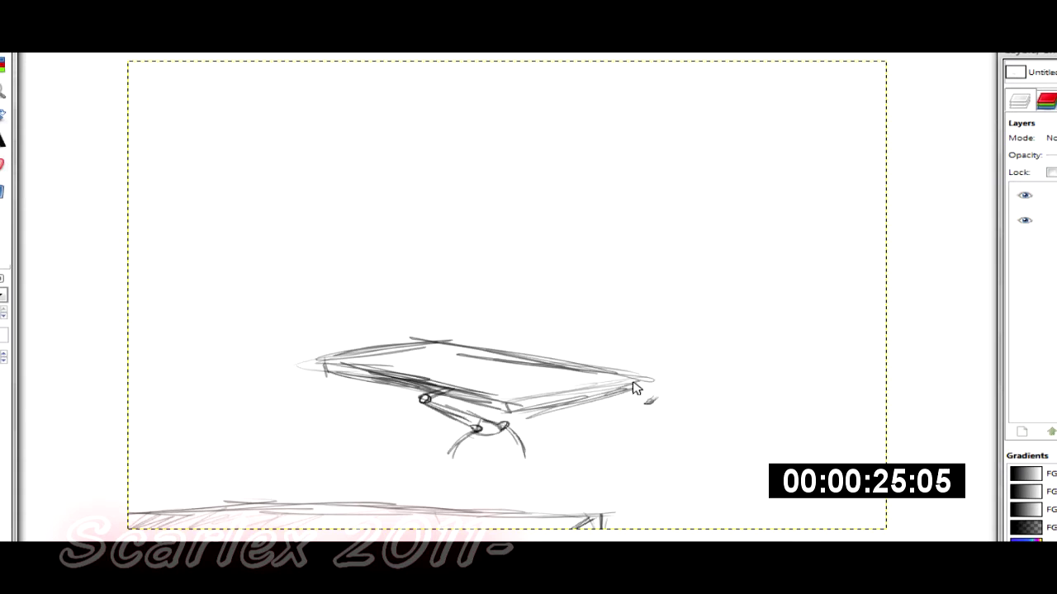
# Sketch a strip of control buttons across the tabletop's right end and a small monitor on a post behind it.
pyautogui.moveTo(512, 391)
pyautogui.mouseDown()
pyautogui.moveTo(540, 381)
pyautogui.moveTo(517, 398)
pyautogui.moveTo(599, 377)
pyautogui.mouseUp()
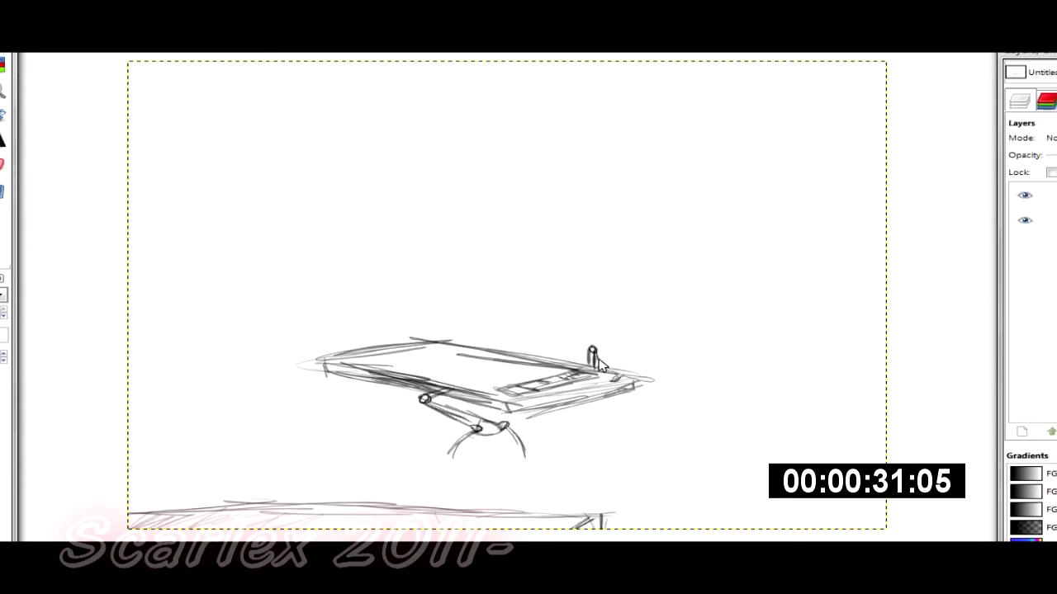
pyautogui.moveTo(564, 323); pyautogui.dragTo(623, 321)
pyautogui.moveTo(622, 320); pyautogui.dragTo(624, 343)
# Fill the small monitor's screen with a scribbled diagram and darken its rectangular frame.
pyautogui.click(2, 91)
pyautogui.moveTo(307, 235); pyautogui.dragTo(741, 512)
pyautogui.click(1, 165)
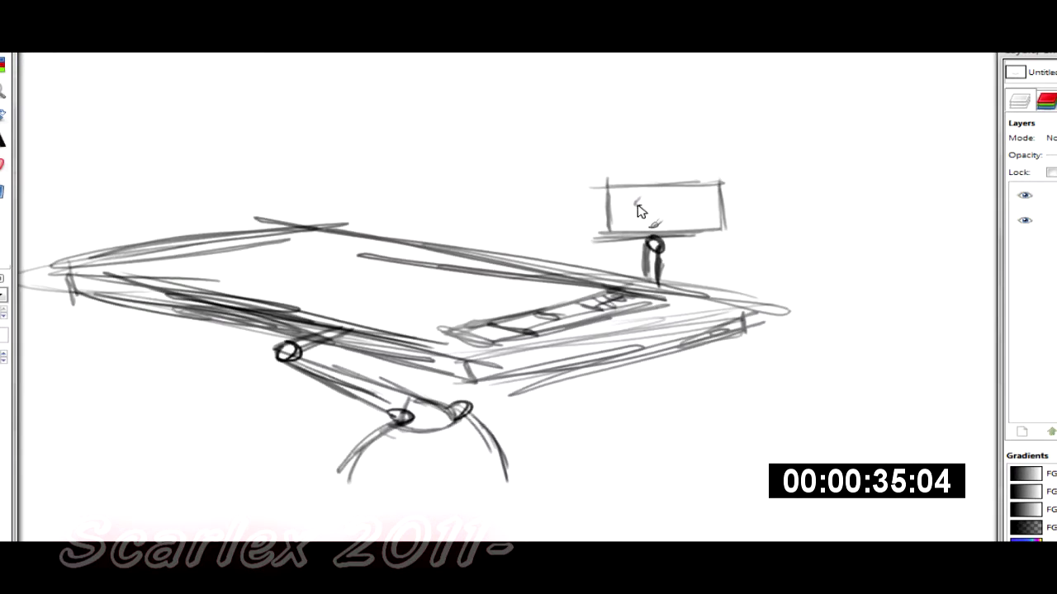
pyautogui.moveTo(646, 206); pyautogui.dragTo(675, 203)
pyautogui.moveTo(675, 213)
pyautogui.mouseDown()
pyautogui.moveTo(709, 197)
pyautogui.moveTo(650, 214)
pyautogui.moveTo(674, 203)
pyautogui.moveTo(615, 209)
pyautogui.moveTo(595, 249)
pyautogui.moveTo(614, 202)
pyautogui.moveTo(647, 223)
pyautogui.moveTo(690, 198)
pyautogui.mouseUp()
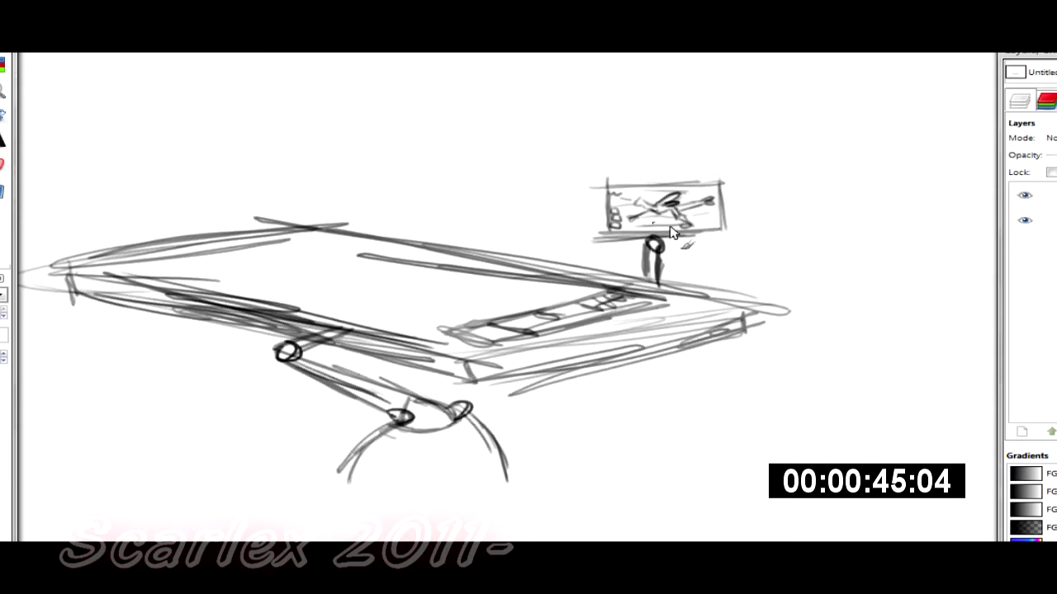
pyautogui.moveTo(608, 180)
pyautogui.mouseDown()
pyautogui.moveTo(610, 240)
pyautogui.moveTo(687, 232)
pyautogui.mouseUp()
pyautogui.moveTo(611, 186)
pyautogui.mouseDown()
pyautogui.moveTo(723, 179)
pyautogui.moveTo(723, 226)
pyautogui.mouseUp()
pyautogui.moveTo(723, 225); pyautogui.dragTo(665, 233)
# Complete the table's dome-shaped base with a bottom edge, small round fittings, side points, contour lines and a cap at the arm joint.
pyautogui.moveTo(341, 459)
pyautogui.mouseDown()
pyautogui.moveTo(411, 496)
pyautogui.moveTo(521, 486)
pyautogui.mouseUp()
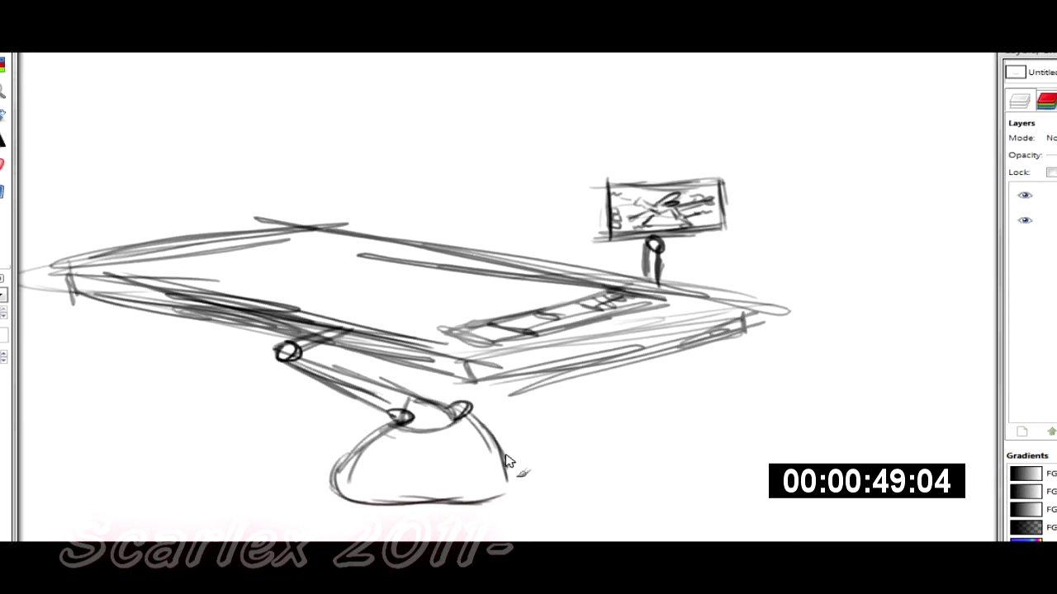
pyautogui.moveTo(359, 504)
pyautogui.mouseDown()
pyautogui.moveTo(438, 491)
pyautogui.moveTo(456, 513)
pyautogui.moveTo(363, 500)
pyautogui.moveTo(362, 511)
pyautogui.mouseUp()
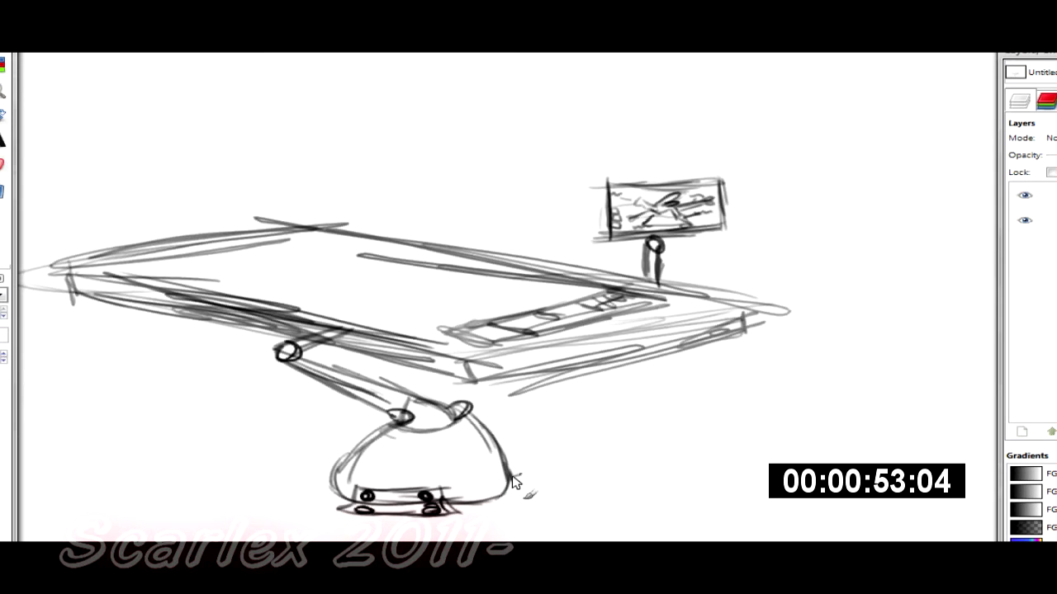
pyautogui.moveTo(334, 470)
pyautogui.mouseDown()
pyautogui.moveTo(335, 485)
pyautogui.moveTo(380, 431)
pyautogui.mouseUp()
pyautogui.moveTo(447, 448); pyautogui.dragTo(456, 463)
pyautogui.moveTo(382, 450); pyautogui.dragTo(376, 468)
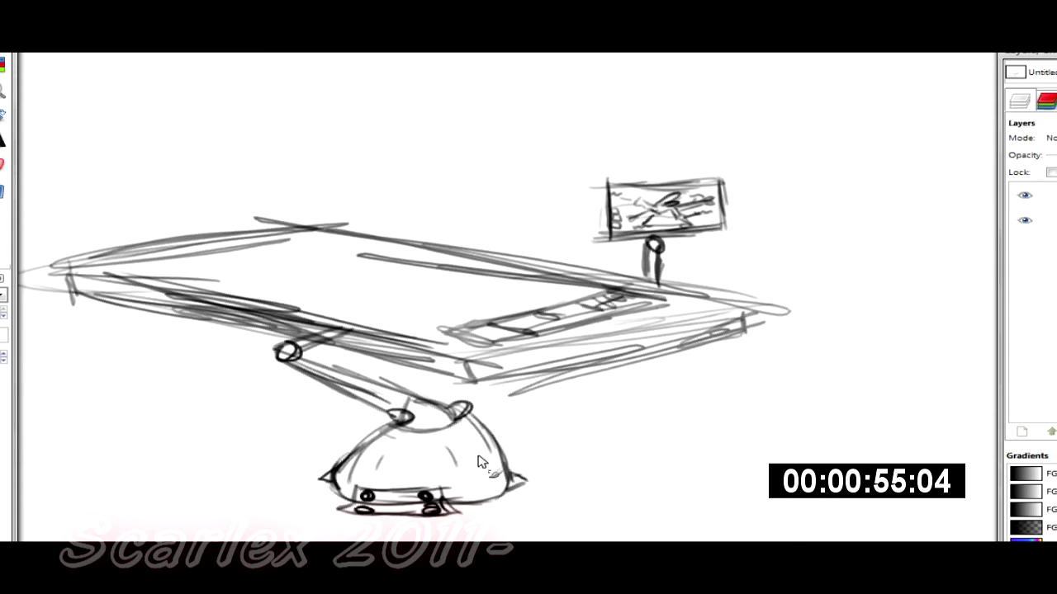
pyautogui.moveTo(366, 404); pyautogui.dragTo(426, 408)
pyautogui.click(2, 91)
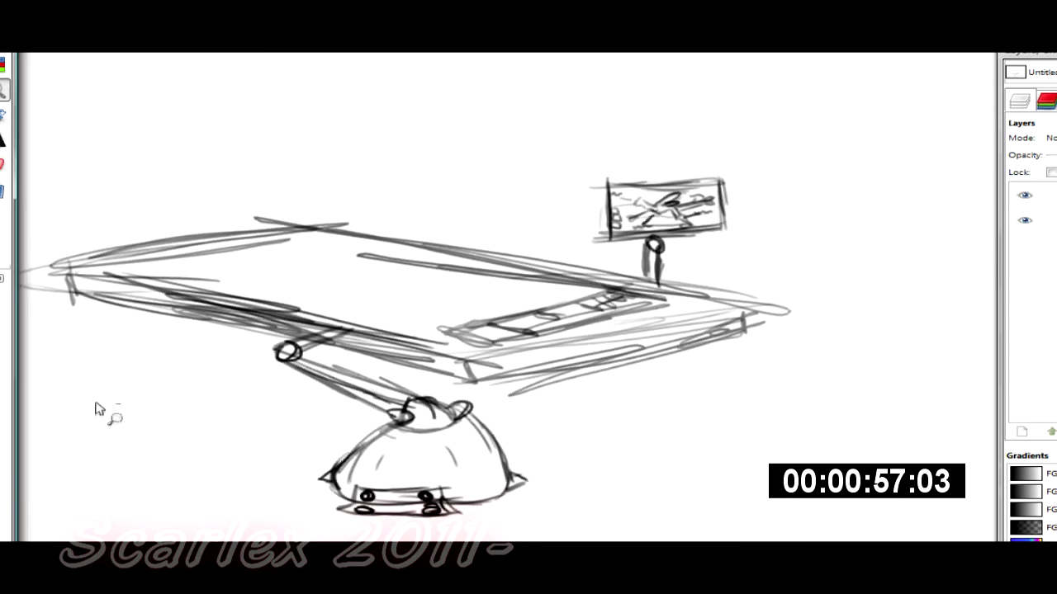
pyautogui.keyDown('ctrl'); pyautogui.click(96, 402); pyautogui.keyUp('ctrl')
pyautogui.keyDown('ctrl'); pyautogui.click(96, 402); pyautogui.keyUp('ctrl')
pyautogui.hotkey('alt', 'Tab')
pyautogui.hotkey('alt', 'Tab')
pyautogui.click(0, 165)
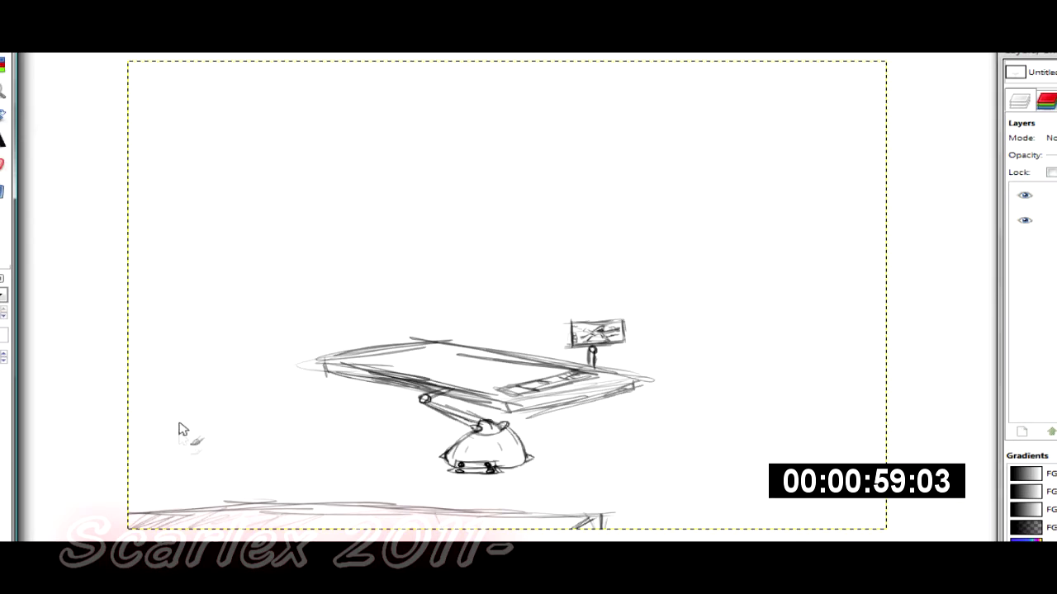
pyautogui.moveTo(167, 455); pyautogui.dragTo(246, 436)
pyautogui.hotkey('ctrl', 'z')
pyautogui.moveTo(128, 388); pyautogui.dragTo(211, 374)
pyautogui.hotkey('ctrl', 'z')
# Sketch a low counter curving around the room behind the table, leaving a gap in the middle.
pyautogui.moveTo(129, 353); pyautogui.dragTo(194, 337)
pyautogui.moveTo(149, 347)
pyautogui.mouseDown()
pyautogui.moveTo(268, 314)
pyautogui.moveTo(523, 311)
pyautogui.moveTo(912, 364)
pyautogui.mouseUp()
pyautogui.moveTo(129, 299)
pyautogui.mouseDown()
pyautogui.moveTo(184, 290)
pyautogui.moveTo(184, 341)
pyautogui.mouseUp()
pyautogui.moveTo(187, 296)
pyautogui.mouseDown()
pyautogui.moveTo(187, 347)
pyautogui.moveTo(193, 341)
pyautogui.mouseUp()
pyautogui.moveTo(179, 286); pyautogui.dragTo(295, 265)
pyautogui.moveTo(239, 269); pyautogui.dragTo(321, 268)
pyautogui.moveTo(248, 326)
pyautogui.mouseDown()
pyautogui.moveTo(207, 339)
pyautogui.moveTo(396, 304)
pyautogui.mouseUp()
pyautogui.moveTo(289, 268)
pyautogui.mouseDown()
pyautogui.moveTo(401, 294)
pyautogui.moveTo(400, 307)
pyautogui.moveTo(476, 297)
pyautogui.moveTo(427, 279)
pyautogui.mouseUp()
pyautogui.moveTo(474, 309)
pyautogui.mouseDown()
pyautogui.moveTo(484, 283)
pyautogui.moveTo(908, 316)
pyautogui.mouseUp()
pyautogui.moveTo(128, 280)
pyautogui.mouseDown()
pyautogui.moveTo(330, 246)
pyautogui.moveTo(431, 260)
pyautogui.mouseUp()
pyautogui.moveTo(500, 264); pyautogui.dragTo(886, 270)
# Sketch a step in the counter gap and a tall rectangular door rising behind it.
pyautogui.moveTo(403, 302); pyautogui.dragTo(436, 281)
pyautogui.moveTo(386, 309)
pyautogui.mouseDown()
pyautogui.moveTo(472, 305)
pyautogui.moveTo(425, 216)
pyautogui.mouseUp()
pyautogui.moveTo(502, 264); pyautogui.dragTo(499, 194)
pyautogui.moveTo(425, 248)
pyautogui.mouseDown()
pyautogui.moveTo(427, 183)
pyautogui.moveTo(502, 254)
pyautogui.mouseUp()
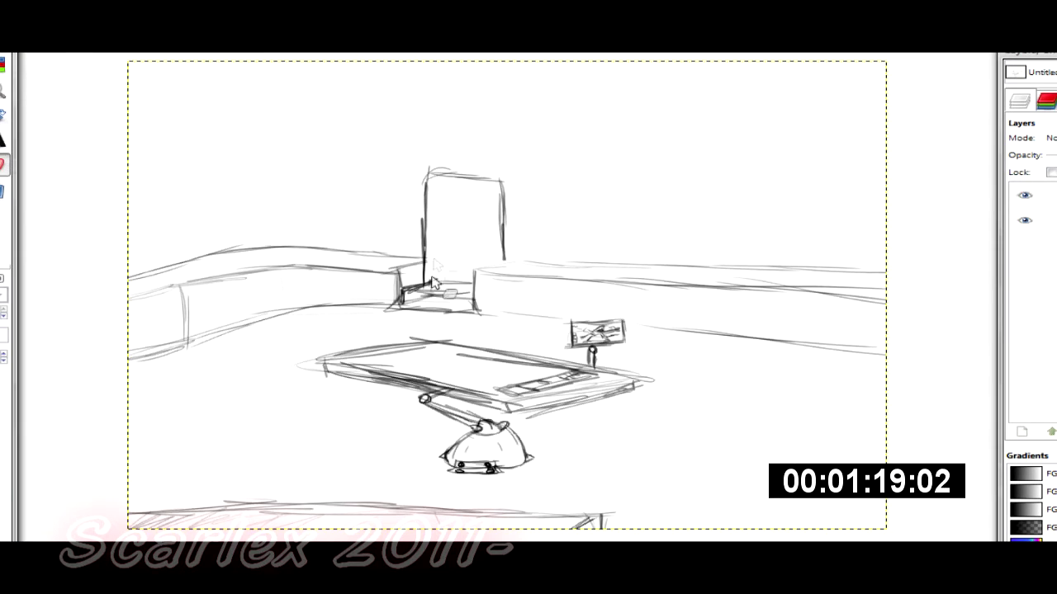
pyautogui.moveTo(422, 287); pyautogui.dragTo(437, 282)
# Add inner panel lines, a small row of windows and a V-shaped emblem to the door.
pyautogui.moveTo(438, 189); pyautogui.dragTo(440, 254)
pyautogui.moveTo(499, 249); pyautogui.dragTo(493, 192)
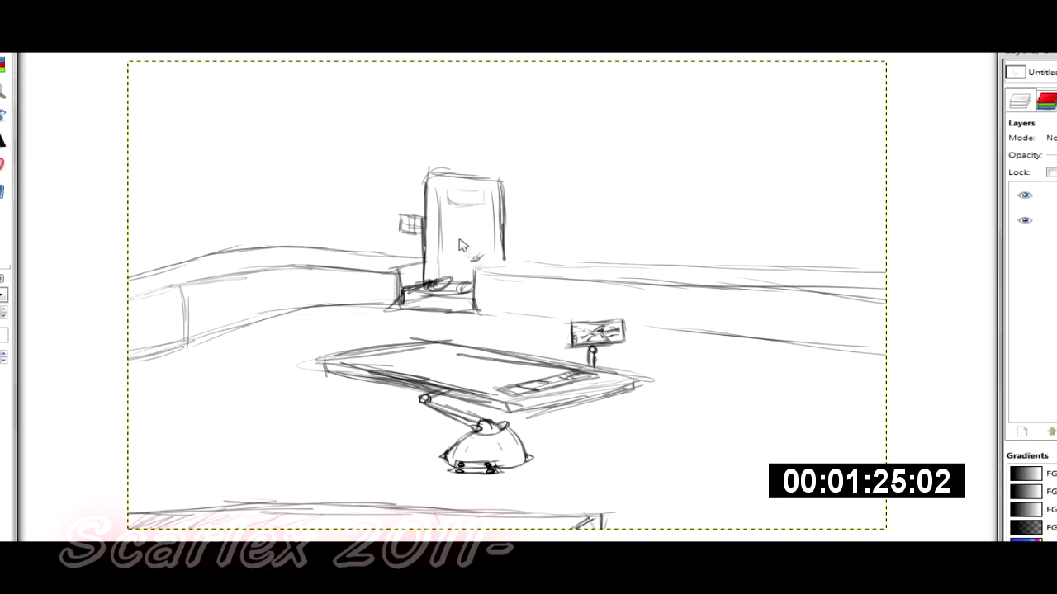
pyautogui.moveTo(470, 248)
pyautogui.mouseDown()
pyautogui.moveTo(485, 224)
pyautogui.moveTo(456, 233)
pyautogui.mouseUp()
# Give the door a side thickness, sketch a larger frame around it and add a vertical line on the left wall.
pyautogui.moveTo(514, 255); pyautogui.dragTo(513, 213)
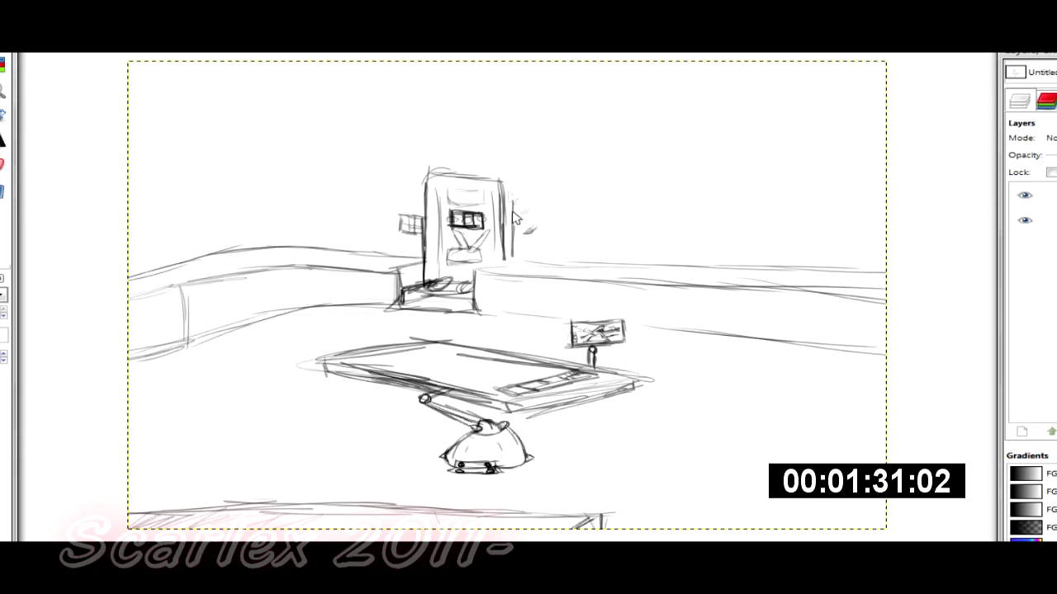
pyautogui.moveTo(505, 263); pyautogui.dragTo(528, 262)
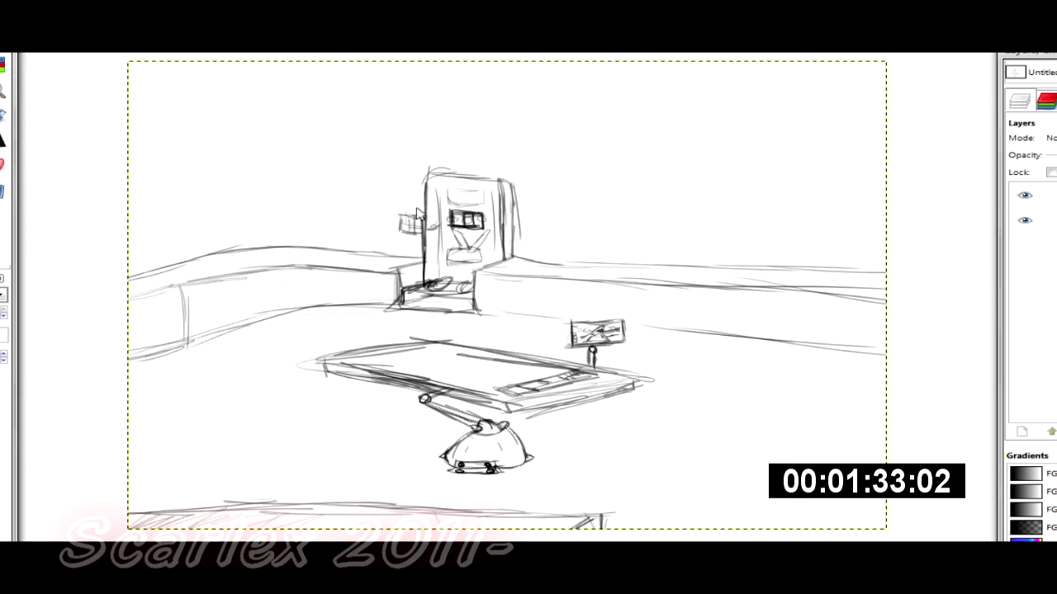
pyautogui.moveTo(250, 86); pyautogui.dragTo(262, 208)
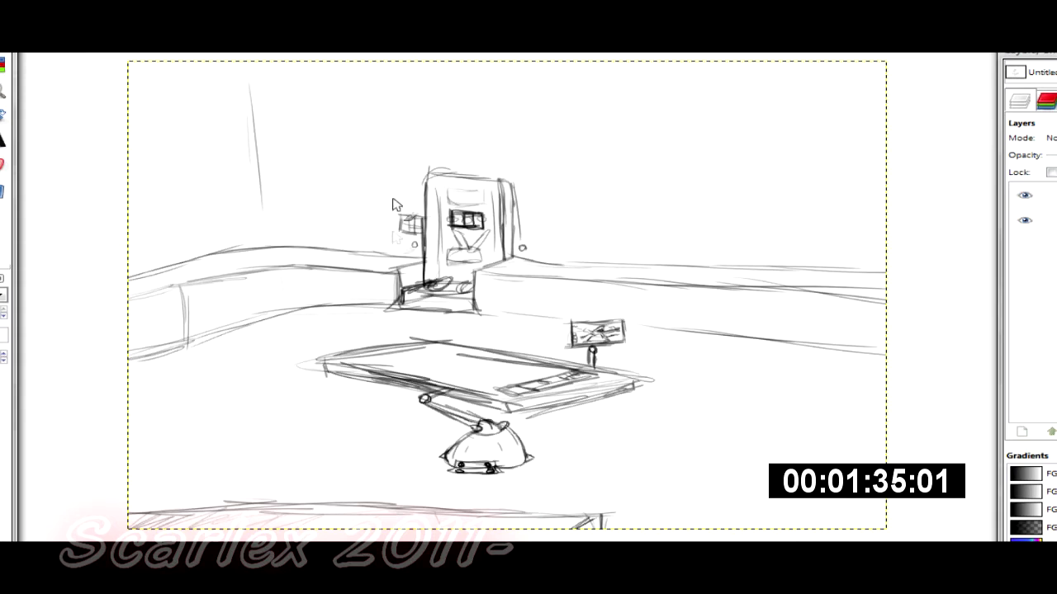
pyautogui.moveTo(548, 149); pyautogui.dragTo(551, 252)
pyautogui.moveTo(608, 188); pyautogui.dragTo(738, 191)
pyautogui.moveTo(877, 193); pyautogui.dragTo(584, 189)
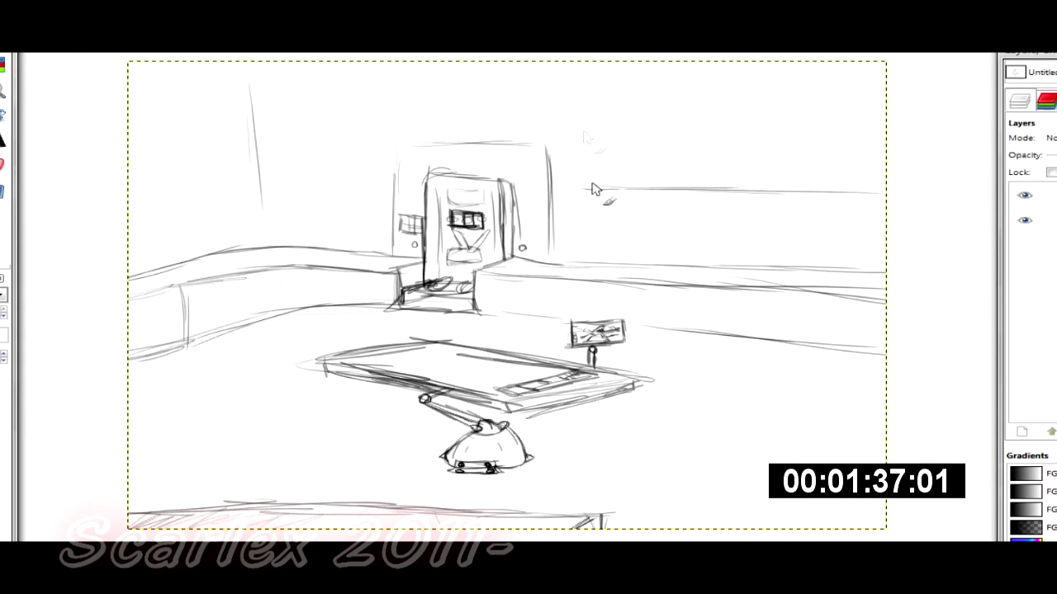
pyautogui.moveTo(577, 65); pyautogui.dragTo(582, 188)
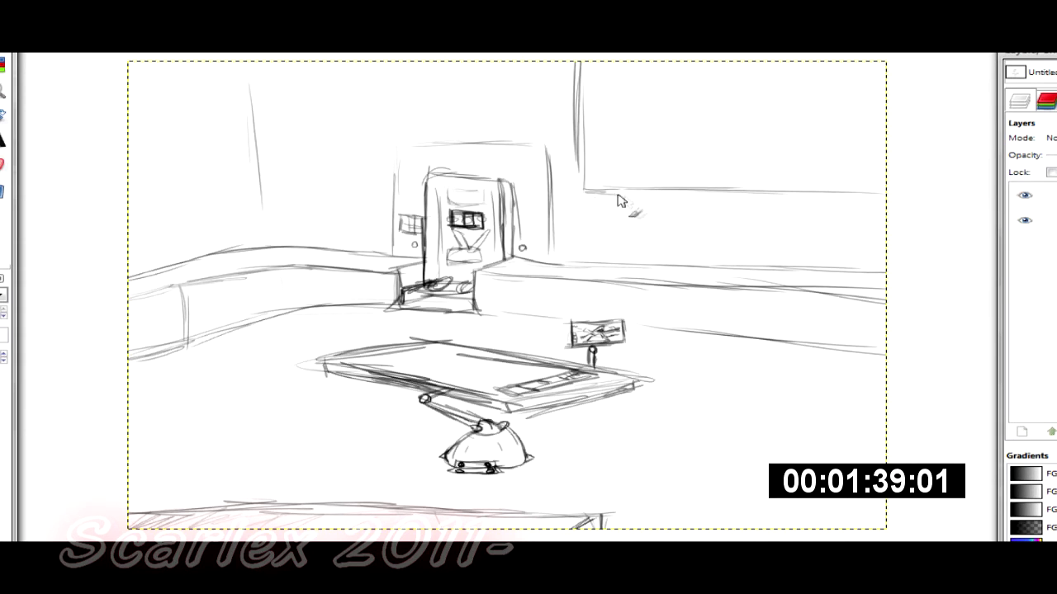
pyautogui.hotkey('ctrl', 'z')
pyautogui.hotkey('ctrl', 'z')
pyautogui.hotkey('ctrl', 'z')
# Sketch a large wall cabinet in the upper right of the canvas with a rectangular door panel and a second compartment.
pyautogui.moveTo(596, 87); pyautogui.dragTo(599, 208)
pyautogui.moveTo(603, 199); pyautogui.dragTo(885, 200)
pyautogui.moveTo(591, 77); pyautogui.dragTo(886, 63)
pyautogui.moveTo(593, 73)
pyautogui.mouseDown()
pyautogui.moveTo(652, 62)
pyautogui.moveTo(618, 155)
pyautogui.moveTo(613, 74)
pyautogui.mouseUp()
pyautogui.moveTo(612, 76)
pyautogui.mouseDown()
pyautogui.moveTo(726, 75)
pyautogui.moveTo(724, 174)
pyautogui.mouseUp()
pyautogui.moveTo(641, 179); pyautogui.dragTo(718, 178)
pyautogui.moveTo(814, 80); pyautogui.dragTo(885, 75)
pyautogui.moveTo(833, 173); pyautogui.dragTo(751, 172)
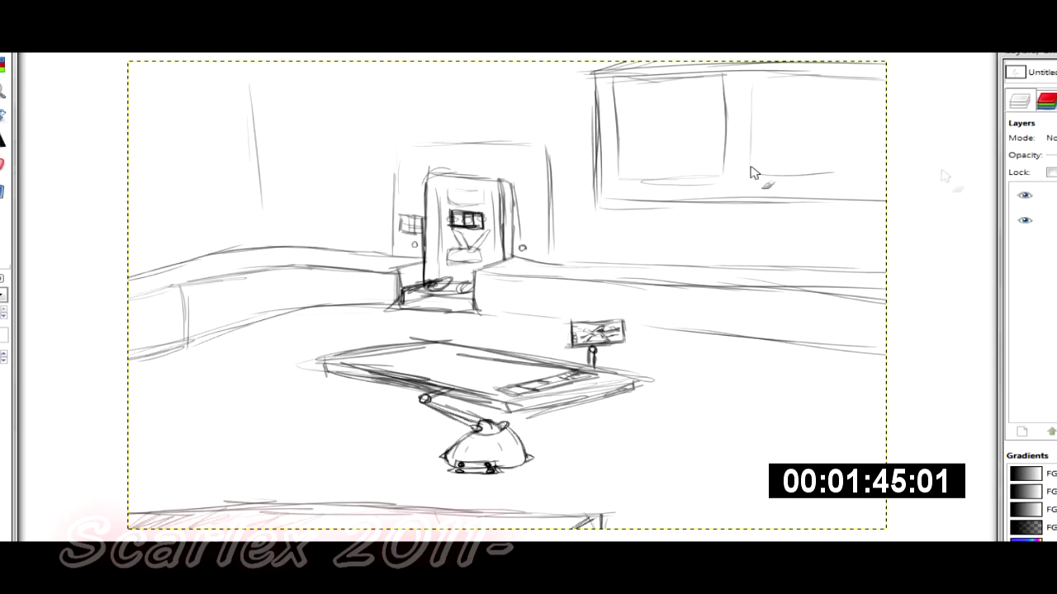
# Sketch a shelf with a tray and small bottles inside the wall cabinet's right compartment.
pyautogui.moveTo(779, 76); pyautogui.dragTo(779, 137)
pyautogui.moveTo(781, 137)
pyautogui.mouseDown()
pyautogui.moveTo(883, 136)
pyautogui.moveTo(753, 165)
pyautogui.moveTo(780, 142)
pyautogui.moveTo(885, 150)
pyautogui.mouseUp()
pyautogui.moveTo(772, 150)
pyautogui.mouseDown()
pyautogui.moveTo(823, 148)
pyautogui.moveTo(825, 166)
pyautogui.mouseUp()
pyautogui.moveTo(824, 152)
pyautogui.mouseDown()
pyautogui.moveTo(776, 157)
pyautogui.moveTo(791, 164)
pyautogui.mouseUp()
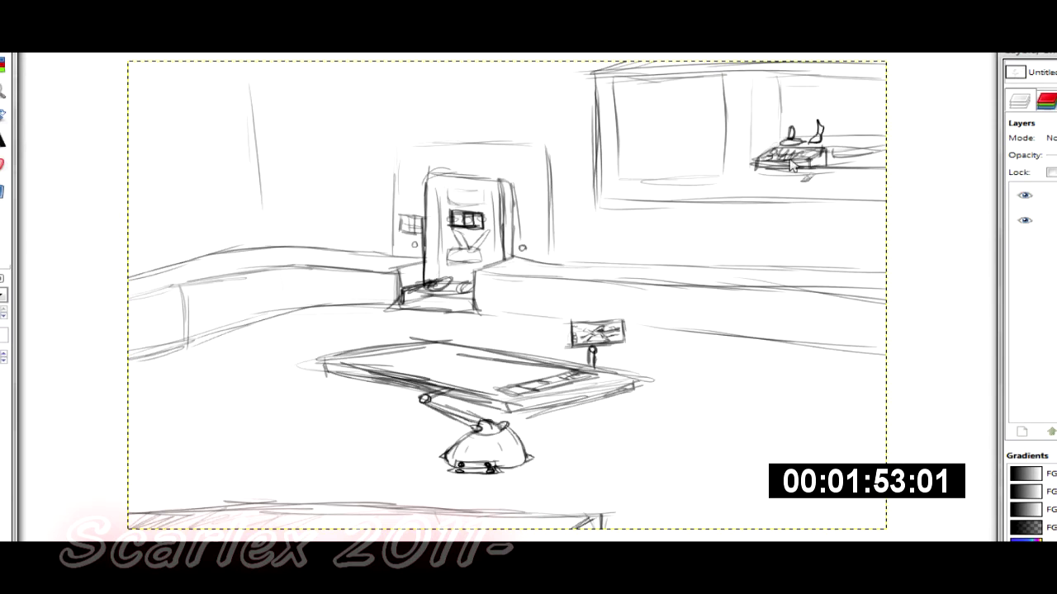
# Reinforce the open compartment's edges, finish its shelf items and start an oval handle on the right cabinet's door.
pyautogui.moveTo(835, 137)
pyautogui.mouseDown()
pyautogui.moveTo(805, 132)
pyautogui.moveTo(859, 147)
pyautogui.moveTo(888, 136)
pyautogui.moveTo(900, 162)
pyautogui.moveTo(834, 169)
pyautogui.mouseUp()
pyautogui.moveTo(780, 70); pyautogui.dragTo(780, 165)
pyautogui.moveTo(755, 70)
pyautogui.mouseDown()
pyautogui.moveTo(792, 140)
pyautogui.moveTo(885, 78)
pyautogui.mouseUp()
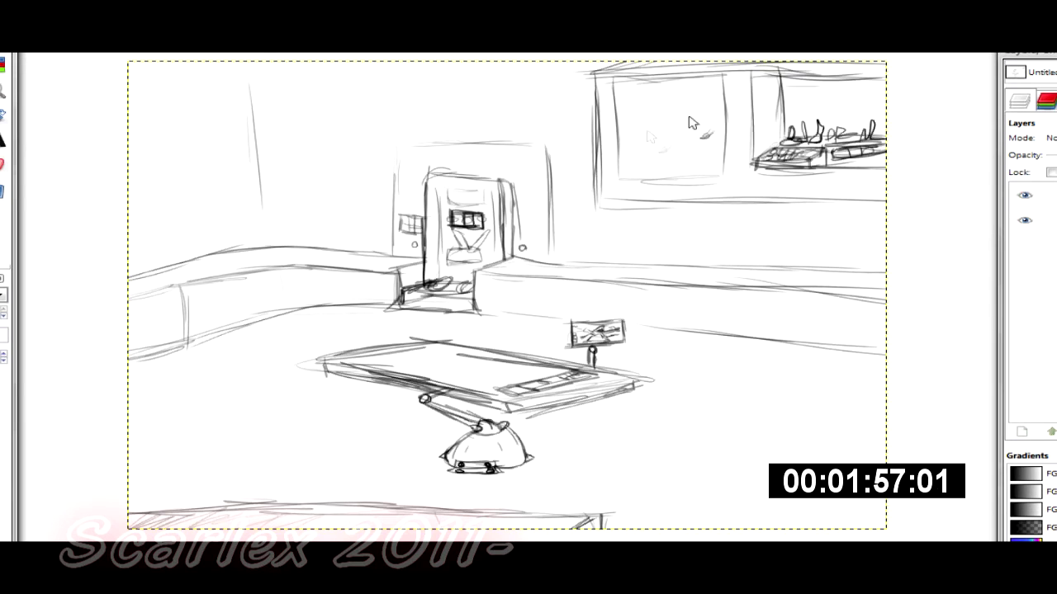
pyautogui.moveTo(637, 117); pyautogui.dragTo(649, 122)
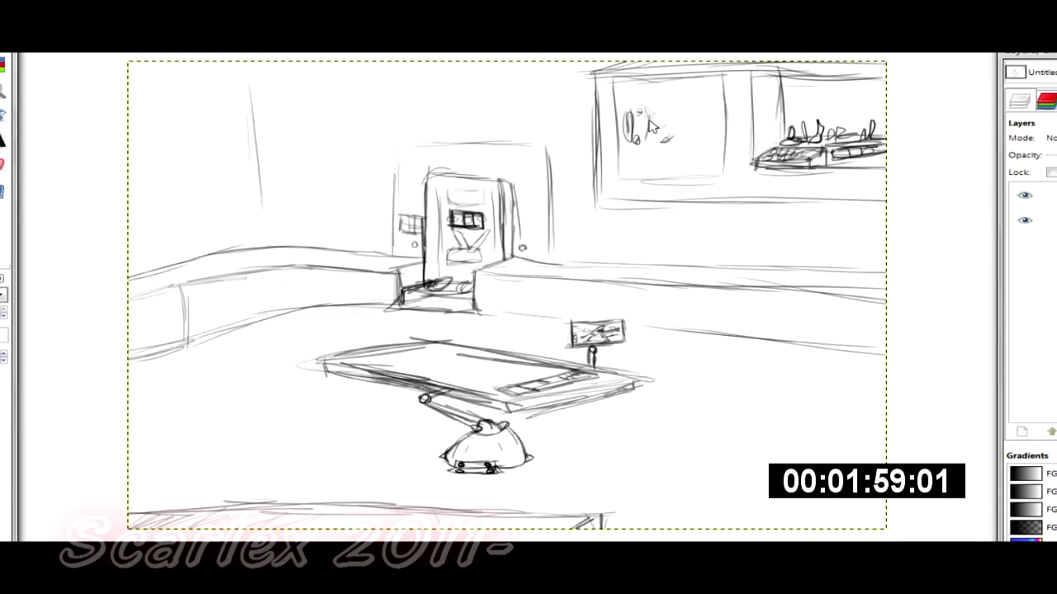
pyautogui.hotkey('ctrl', 'z')
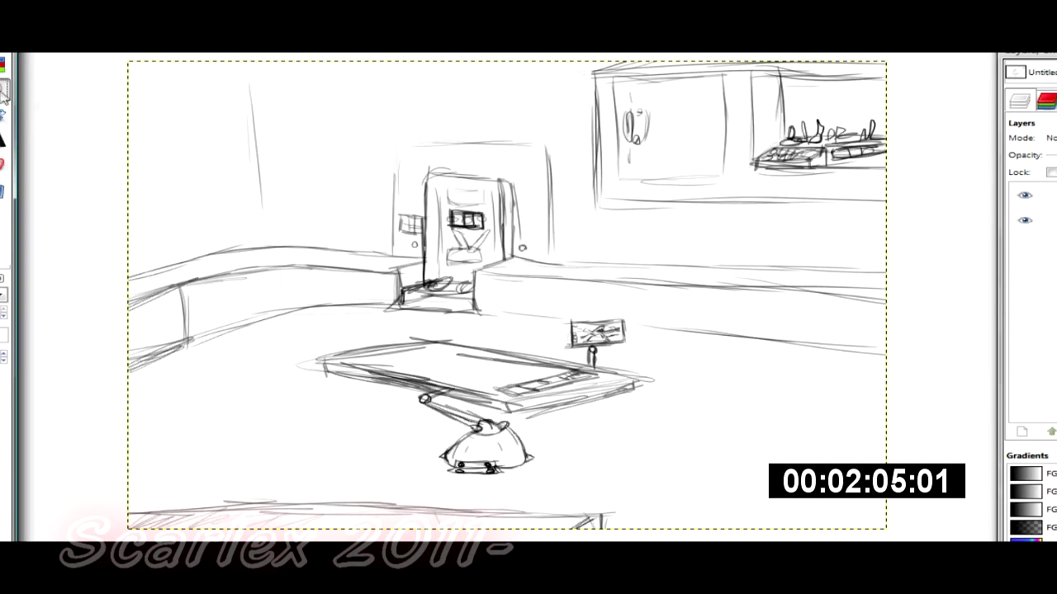
# Sketch a matching cabinet in perspective on the left wall with a slanted bottom edge and a vertical door divider.
pyautogui.click(4, 94)
pyautogui.moveTo(91, 55)
pyautogui.mouseDown()
pyautogui.moveTo(752, 492)
pyautogui.moveTo(891, 510)
pyautogui.mouseUp()
pyautogui.click(3, 167)
pyautogui.moveTo(208, 53)
pyautogui.mouseDown()
pyautogui.moveTo(210, 120)
pyautogui.moveTo(50, 175)
pyautogui.mouseUp()
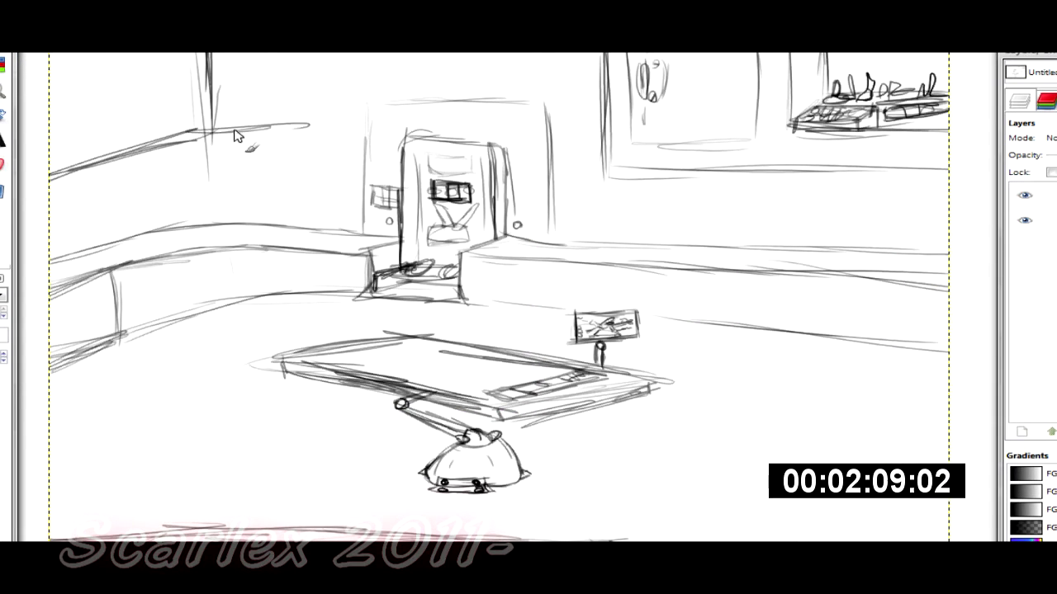
pyautogui.moveTo(103, 53); pyautogui.dragTo(107, 156)
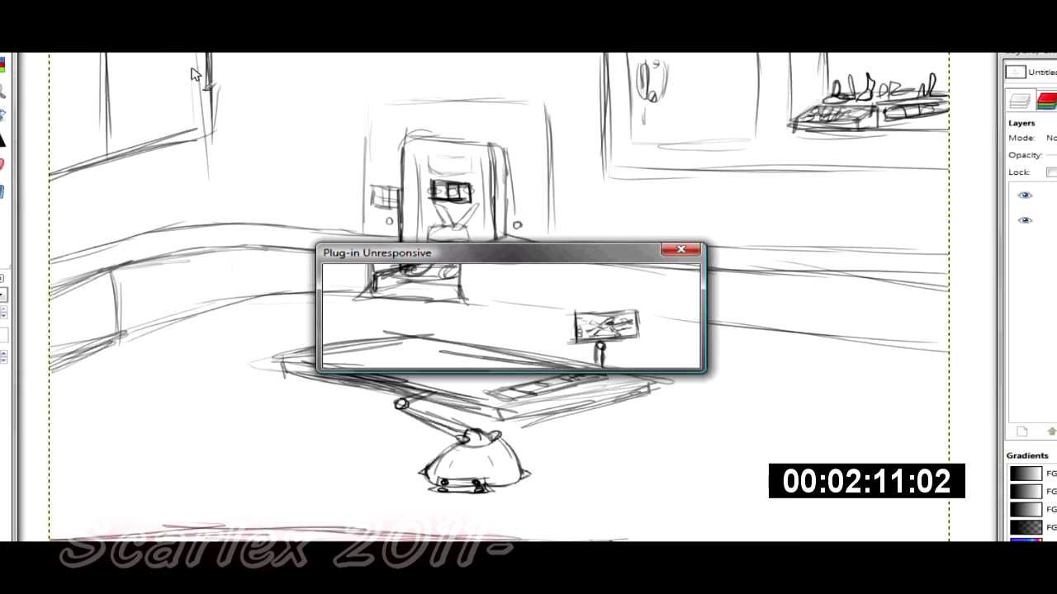
# Dismiss the Plug-in Unresponsive dialog and return to the drawing window.
pyautogui.click(574, 346)
pyautogui.click(258, 570)
pyautogui.click(173, 570)
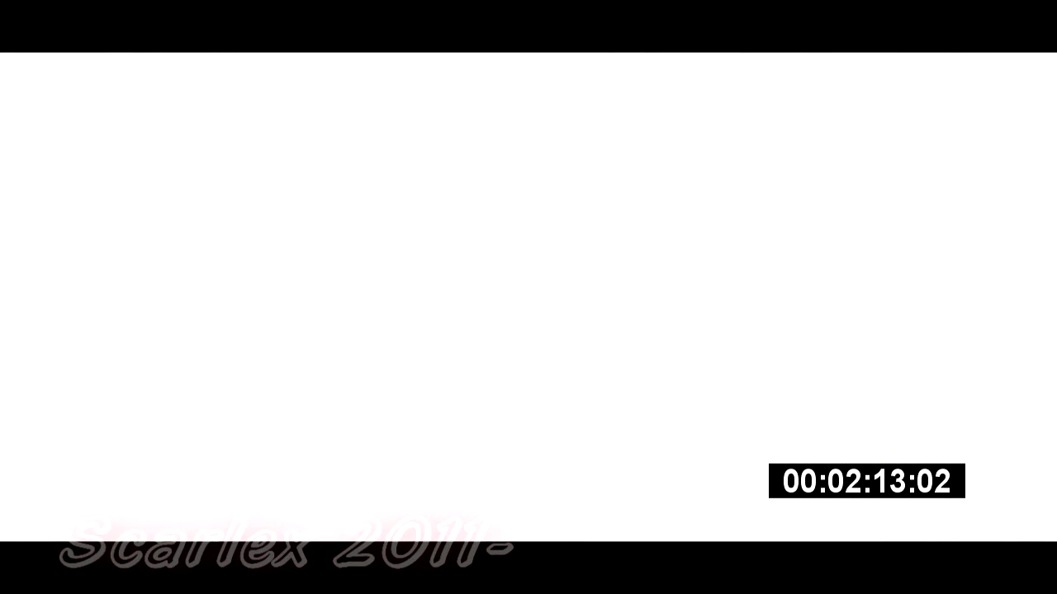
# Sketch an oval handle on the left cabinet's door and darken the door divider.
pyautogui.moveTo(187, 63); pyautogui.dragTo(190, 93)
pyautogui.moveTo(177, 61); pyautogui.dragTo(204, 135)
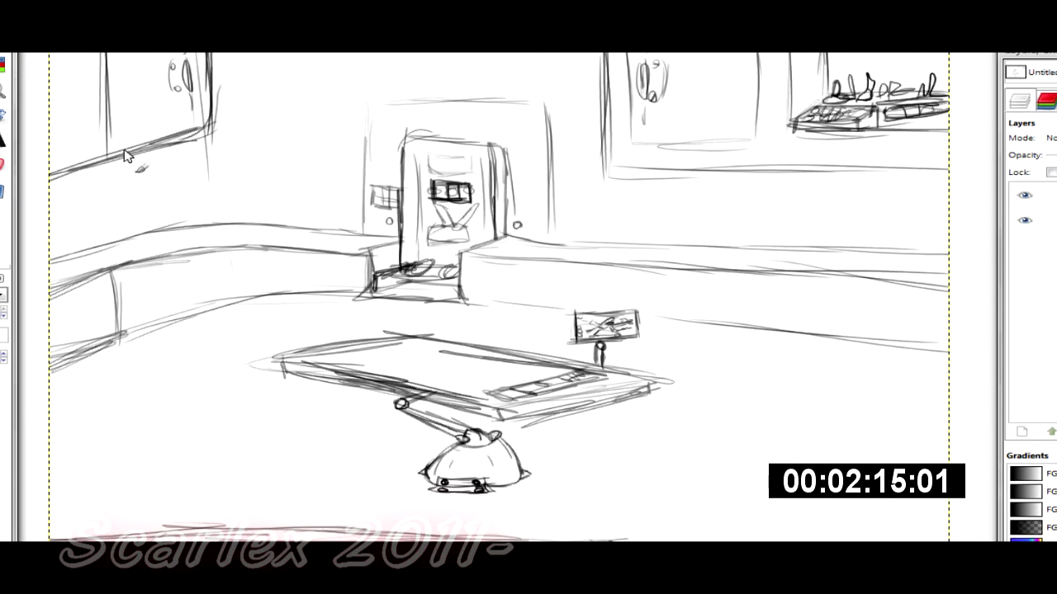
pyautogui.moveTo(103, 54); pyautogui.dragTo(104, 162)
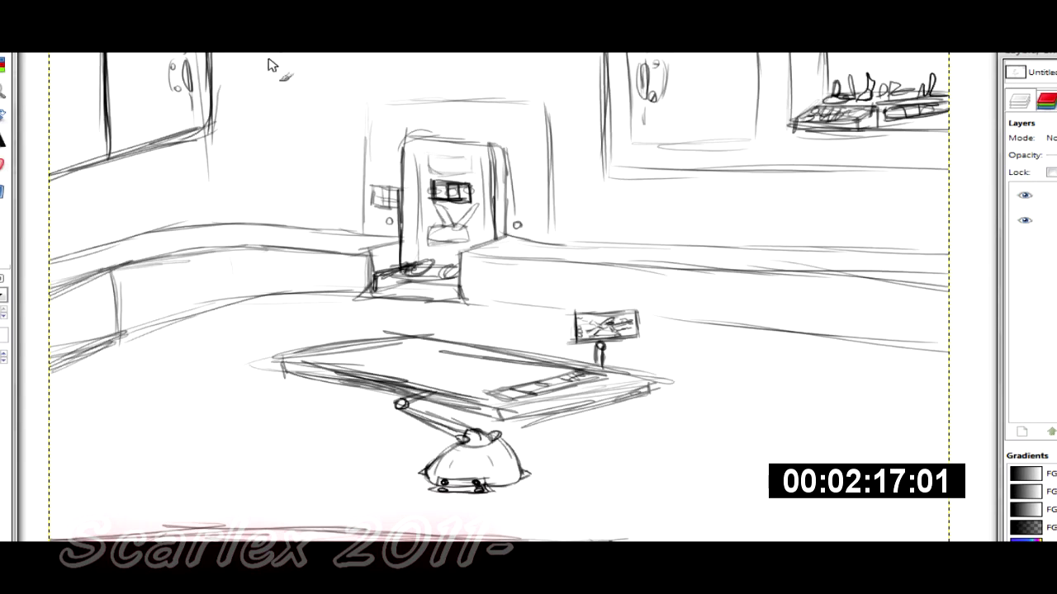
# Sketch a long horizontal panel edge above the door and outline an upright poster on the wall left of the door.
pyautogui.moveTo(284, 56); pyautogui.dragTo(526, 61)
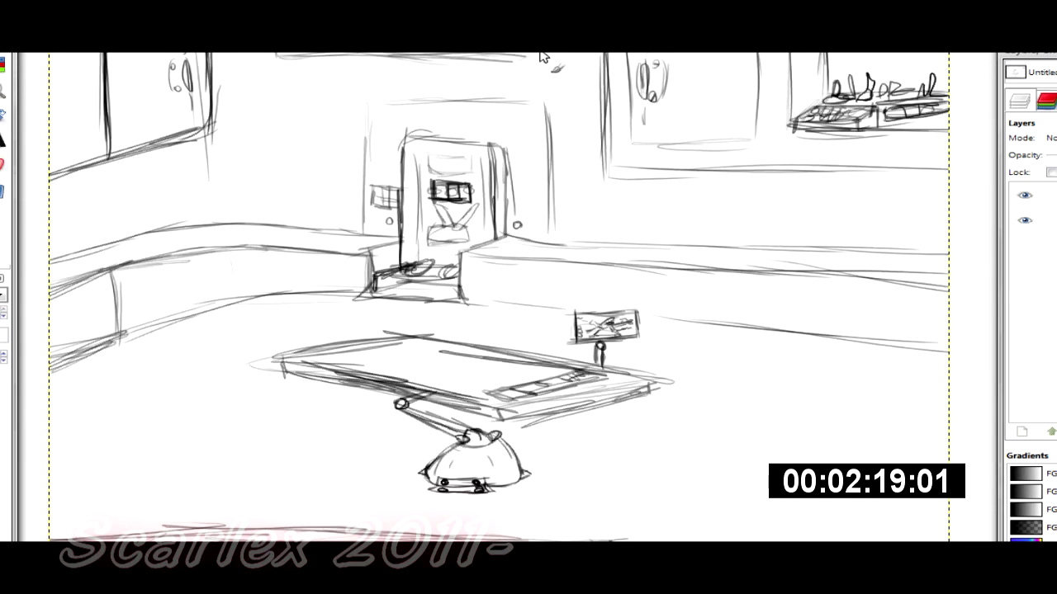
pyautogui.moveTo(249, 113)
pyautogui.mouseDown()
pyautogui.moveTo(246, 171)
pyautogui.moveTo(278, 110)
pyautogui.mouseUp()
pyautogui.moveTo(288, 108); pyautogui.dragTo(285, 170)
pyautogui.moveTo(278, 176); pyautogui.dragTo(250, 177)
# Draw a human figure with outstretched arms and scribbled notes inside the upright poster.
pyautogui.click(2, 90)
pyautogui.moveTo(147, 53)
pyautogui.mouseDown()
pyautogui.moveTo(219, 73)
pyautogui.moveTo(660, 273)
pyautogui.mouseUp()
pyautogui.click(2, 165)
pyautogui.moveTo(175, 244)
pyautogui.mouseDown()
pyautogui.moveTo(181, 258)
pyautogui.moveTo(223, 266)
pyautogui.mouseUp()
pyautogui.moveTo(169, 297)
pyautogui.mouseDown()
pyautogui.moveTo(165, 340)
pyautogui.moveTo(196, 277)
pyautogui.moveTo(235, 262)
pyautogui.moveTo(151, 268)
pyautogui.moveTo(196, 291)
pyautogui.moveTo(182, 286)
pyautogui.mouseUp()
pyautogui.moveTo(197, 260)
pyautogui.mouseDown()
pyautogui.moveTo(203, 234)
pyautogui.moveTo(161, 307)
pyautogui.moveTo(212, 328)
pyautogui.mouseUp()
pyautogui.moveTo(172, 241); pyautogui.dragTo(186, 238)
pyautogui.moveTo(151, 224)
pyautogui.mouseDown()
pyautogui.moveTo(165, 231)
pyautogui.moveTo(142, 261)
pyautogui.mouseUp()
pyautogui.moveTo(205, 286); pyautogui.dragTo(218, 295)
# Darken the upright poster's top and bottom edges and add a strip of tape at its upper left corner.
pyautogui.moveTo(143, 209); pyautogui.dragTo(231, 199)
pyautogui.moveTo(137, 346)
pyautogui.mouseDown()
pyautogui.moveTo(206, 351)
pyautogui.moveTo(233, 328)
pyautogui.mouseUp()
pyautogui.moveTo(131, 224); pyautogui.dragTo(183, 192)
# Sketch a smaller tilted note between the poster and the door, filled with scribbled lines of writing.
pyautogui.moveTo(311, 274); pyautogui.dragTo(274, 354)
pyautogui.moveTo(346, 258); pyautogui.dragTo(324, 351)
pyautogui.moveTo(276, 274)
pyautogui.mouseDown()
pyautogui.moveTo(335, 256)
pyautogui.moveTo(357, 264)
pyautogui.mouseUp()
pyautogui.moveTo(323, 312); pyautogui.dragTo(330, 305)
pyautogui.moveTo(291, 293)
pyautogui.mouseDown()
pyautogui.moveTo(312, 290)
pyautogui.moveTo(313, 350)
pyautogui.mouseUp()
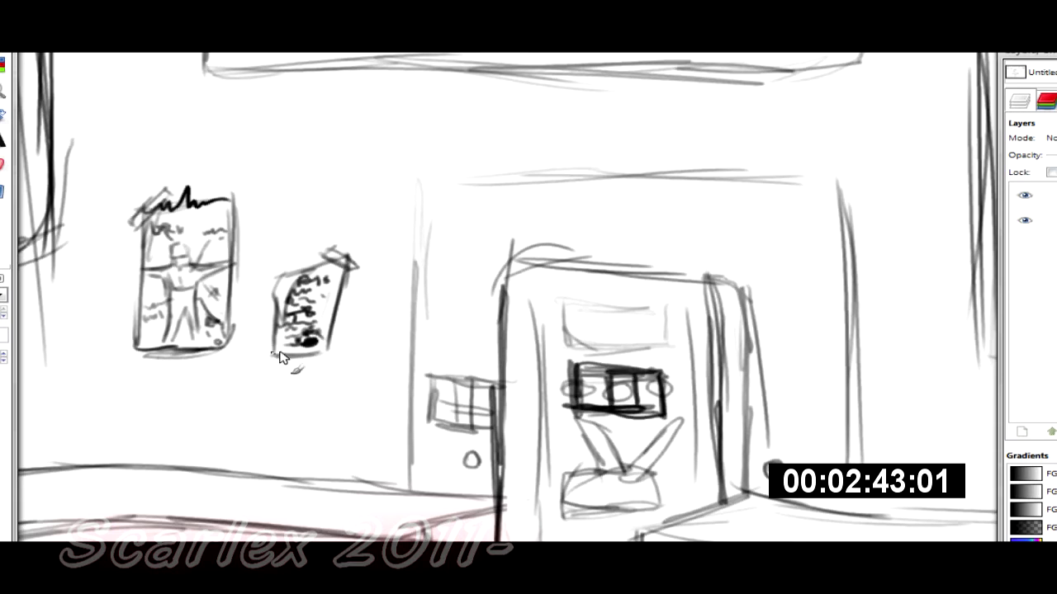
# Sketch a wide slanted note on the wall above the small tilted note and fill it with scribbled lines.
pyautogui.moveTo(264, 153); pyautogui.dragTo(277, 221)
pyautogui.moveTo(277, 221); pyautogui.dragTo(399, 202)
pyautogui.moveTo(262, 153); pyautogui.dragTo(401, 133)
pyautogui.moveTo(404, 198); pyautogui.dragTo(405, 132)
pyautogui.moveTo(287, 192); pyautogui.dragTo(297, 173)
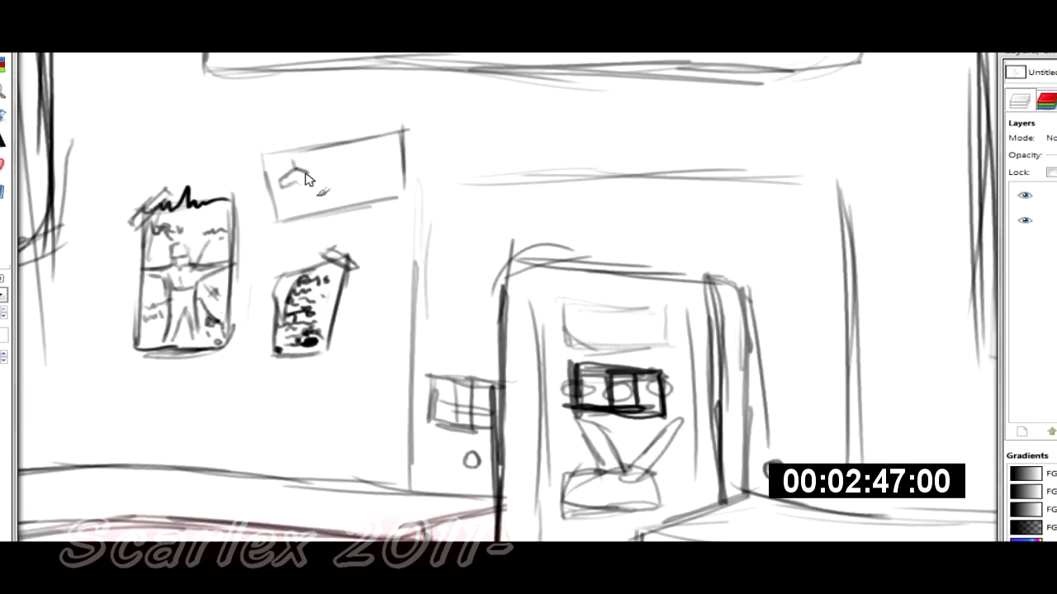
pyautogui.moveTo(369, 165)
pyautogui.mouseDown()
pyautogui.moveTo(314, 198)
pyautogui.moveTo(367, 185)
pyautogui.moveTo(297, 216)
pyautogui.moveTo(293, 151)
pyautogui.mouseUp()
pyautogui.moveTo(393, 198); pyautogui.dragTo(410, 192)
pyautogui.click(3, 90)
pyautogui.keyDown('ctrl'); pyautogui.click(165, 405); pyautogui.keyUp('ctrl')
pyautogui.keyDown('ctrl'); pyautogui.click(165, 404); pyautogui.keyUp('ctrl')
pyautogui.keyDown('ctrl'); pyautogui.click(165, 404); pyautogui.keyUp('ctrl')
pyautogui.click(2, 165)
pyautogui.moveTo(374, 75)
pyautogui.mouseDown()
pyautogui.moveTo(512, 86)
pyautogui.moveTo(523, 71)
pyautogui.mouseUp()
pyautogui.moveTo(129, 266); pyautogui.dragTo(233, 225)
pyautogui.moveTo(202, 234); pyautogui.dragTo(375, 245)
pyautogui.moveTo(276, 231); pyautogui.dragTo(386, 248)
pyautogui.hotkey('ctrl', 'z')
pyautogui.hotkey('ctrl', 'z')
pyautogui.hotkey('ctrl', 'z')
pyautogui.hotkey('ctrl', 'z')
# Erase part of the left counter's back edge and redraw it along the wall.
pyautogui.click(3, 165)
pyautogui.moveTo(134, 276)
pyautogui.mouseDown()
pyautogui.moveTo(238, 241)
pyautogui.moveTo(283, 248)
pyautogui.moveTo(231, 246)
pyautogui.mouseUp()
pyautogui.click(0, 165)
pyautogui.moveTo(162, 264); pyautogui.dragTo(322, 244)
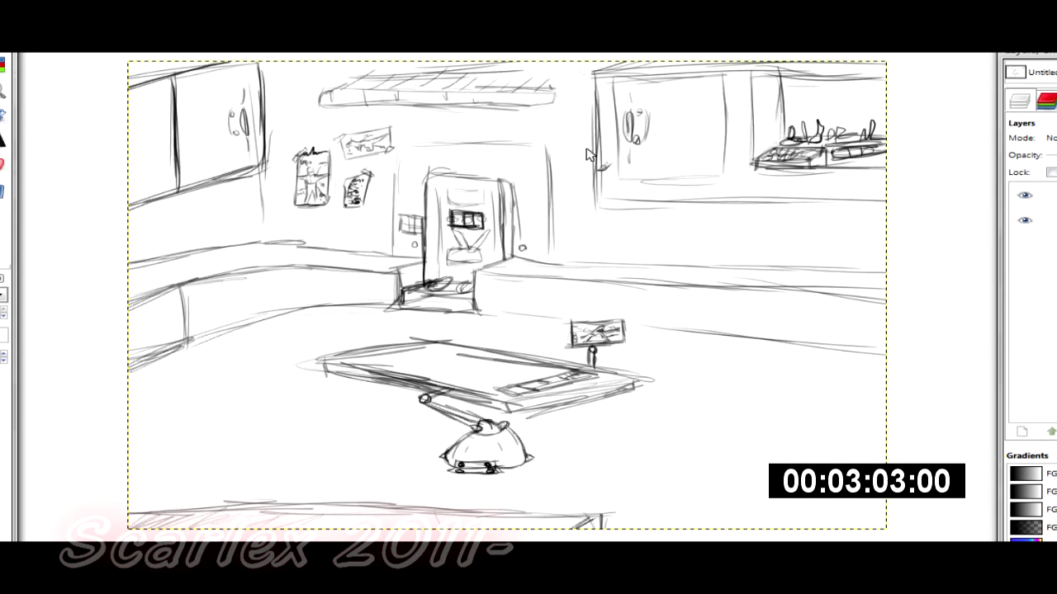
# Sketch a slanted tray with a doubled side edge on the right counter behind the monitor.
pyautogui.click(3, 90)
pyautogui.moveTo(499, 202)
pyautogui.mouseDown()
pyautogui.moveTo(733, 318)
pyautogui.moveTo(900, 342)
pyautogui.mouseUp()
pyautogui.click(0, 165)
pyautogui.moveTo(342, 264); pyautogui.dragTo(230, 304)
pyautogui.moveTo(524, 284); pyautogui.dragTo(444, 333)
pyautogui.moveTo(227, 305); pyautogui.dragTo(443, 333)
pyautogui.moveTo(551, 274); pyautogui.dragTo(467, 334)
pyautogui.moveTo(219, 305); pyautogui.dragTo(362, 315)
# Draw a curved tool, a wavy tool and a wrench on the tray, with a small pointed bottle beside it.
pyautogui.moveTo(376, 264)
pyautogui.mouseDown()
pyautogui.moveTo(324, 278)
pyautogui.moveTo(417, 276)
pyautogui.mouseUp()
pyautogui.moveTo(320, 286); pyautogui.dragTo(412, 276)
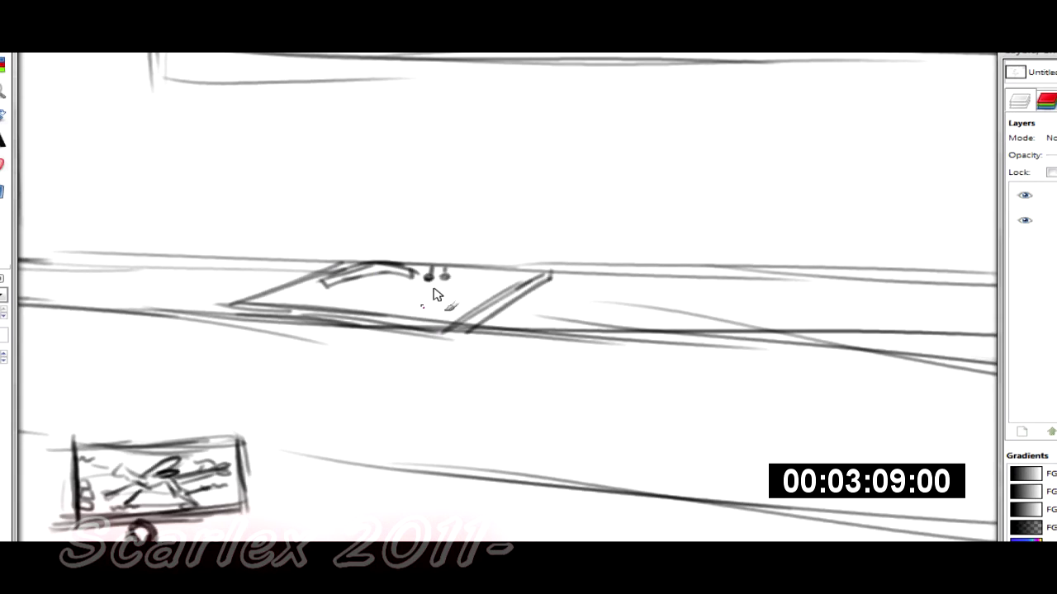
pyautogui.moveTo(473, 289)
pyautogui.mouseDown()
pyautogui.moveTo(451, 315)
pyautogui.moveTo(464, 294)
pyautogui.moveTo(441, 310)
pyautogui.moveTo(337, 302)
pyautogui.mouseUp()
pyautogui.moveTo(406, 296)
pyautogui.mouseDown()
pyautogui.moveTo(350, 307)
pyautogui.moveTo(417, 297)
pyautogui.moveTo(323, 282)
pyautogui.moveTo(413, 272)
pyautogui.mouseUp()
pyautogui.moveTo(347, 274); pyautogui.dragTo(383, 269)
pyautogui.moveTo(546, 280)
pyautogui.mouseDown()
pyautogui.moveTo(568, 299)
pyautogui.moveTo(558, 247)
pyautogui.moveTo(569, 299)
pyautogui.mouseUp()
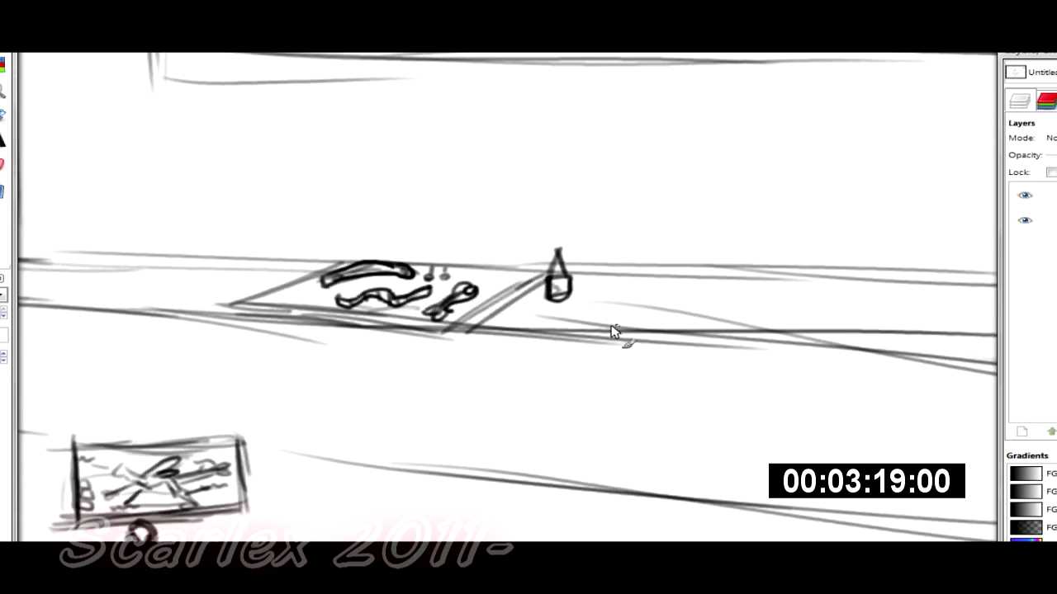
# Sketch a spill dripping over the counter's front edge and a vertical seam down the counter front below the tray.
pyautogui.moveTo(491, 340)
pyautogui.mouseDown()
pyautogui.moveTo(513, 345)
pyautogui.moveTo(576, 312)
pyautogui.mouseUp()
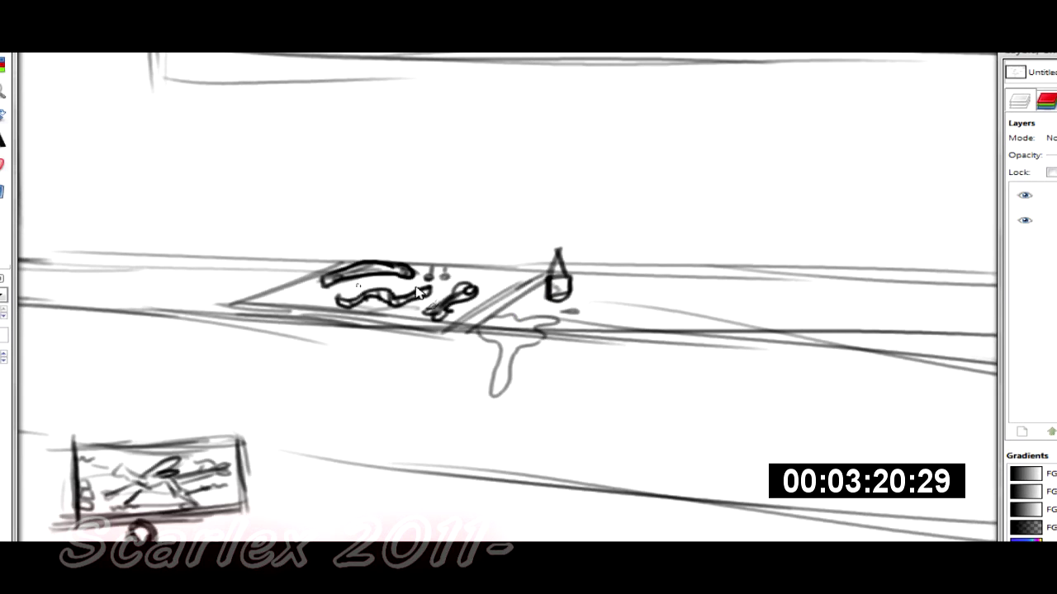
pyautogui.moveTo(357, 335); pyautogui.dragTo(363, 446)
pyautogui.moveTo(667, 98); pyautogui.dragTo(680, 230)
pyautogui.hotkey('ctrl', 'z')
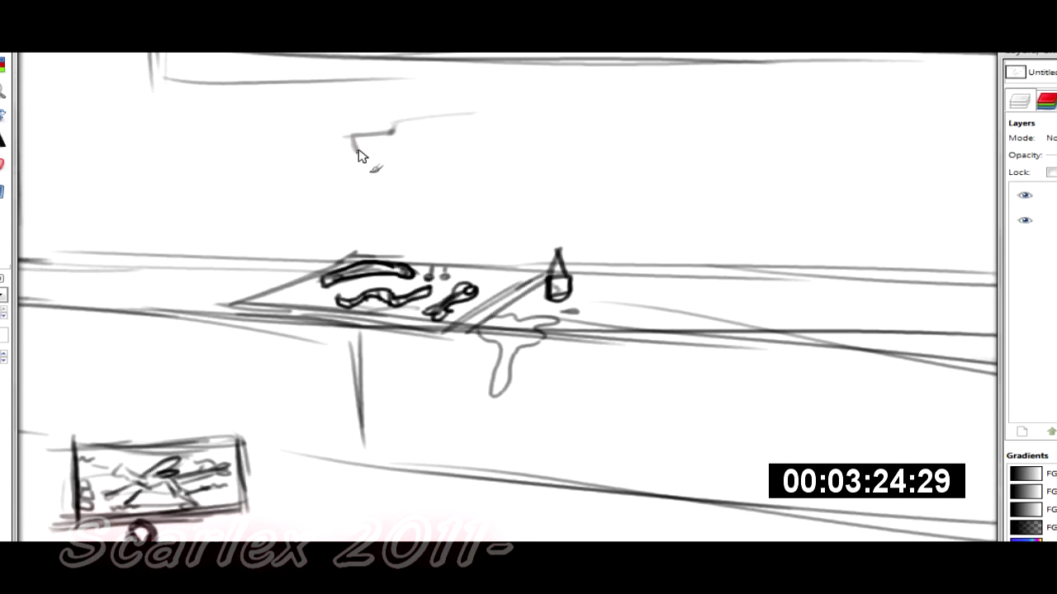
# Sketch a gun with a flared end and a grip on the wall above the tray.
pyautogui.moveTo(416, 158)
pyautogui.mouseDown()
pyautogui.moveTo(457, 147)
pyautogui.moveTo(475, 167)
pyautogui.moveTo(508, 120)
pyautogui.moveTo(510, 137)
pyautogui.moveTo(581, 117)
pyautogui.moveTo(589, 144)
pyautogui.mouseUp()
pyautogui.moveTo(571, 141); pyautogui.dragTo(499, 142)
pyautogui.moveTo(565, 120); pyautogui.dragTo(569, 143)
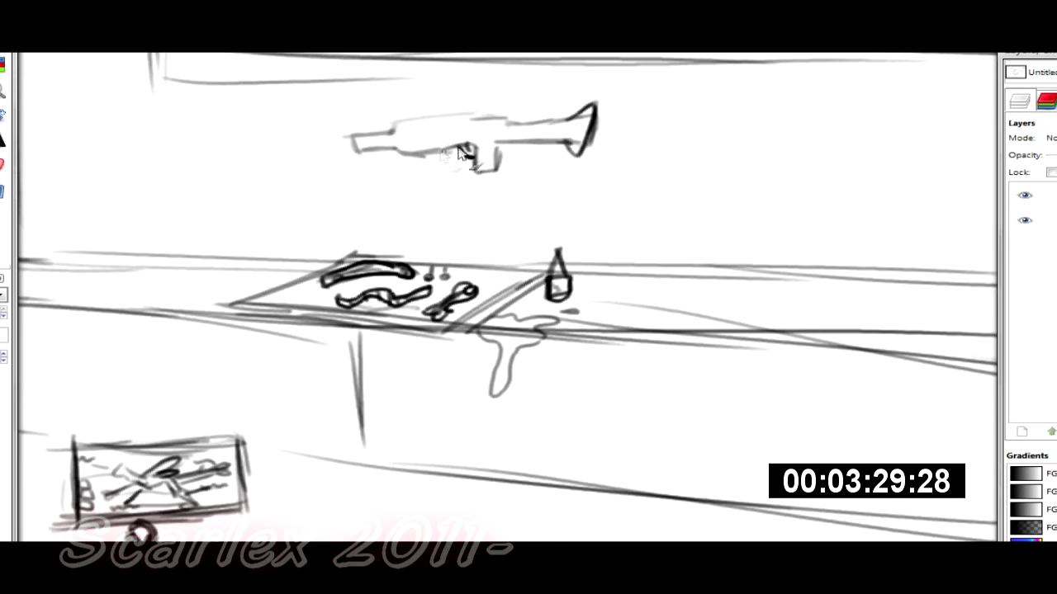
pyautogui.moveTo(461, 151); pyautogui.dragTo(497, 169)
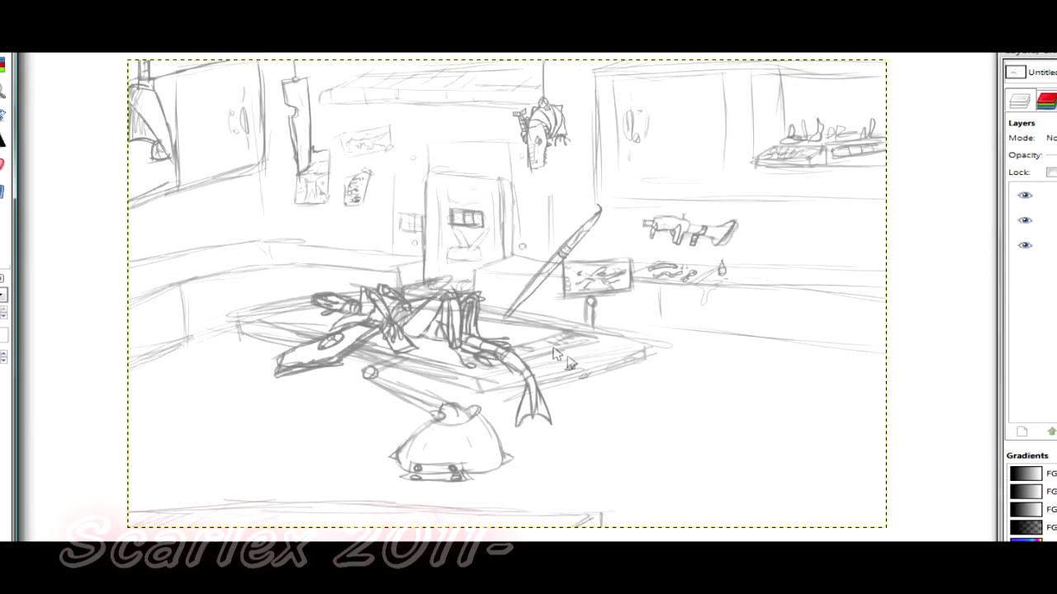
# Sketch a bent-over figure leaning on the end of the table, with arms, torso, legs and feet.
pyautogui.moveTo(579, 311)
pyautogui.mouseDown()
pyautogui.moveTo(537, 359)
pyautogui.moveTo(593, 290)
pyautogui.mouseUp()
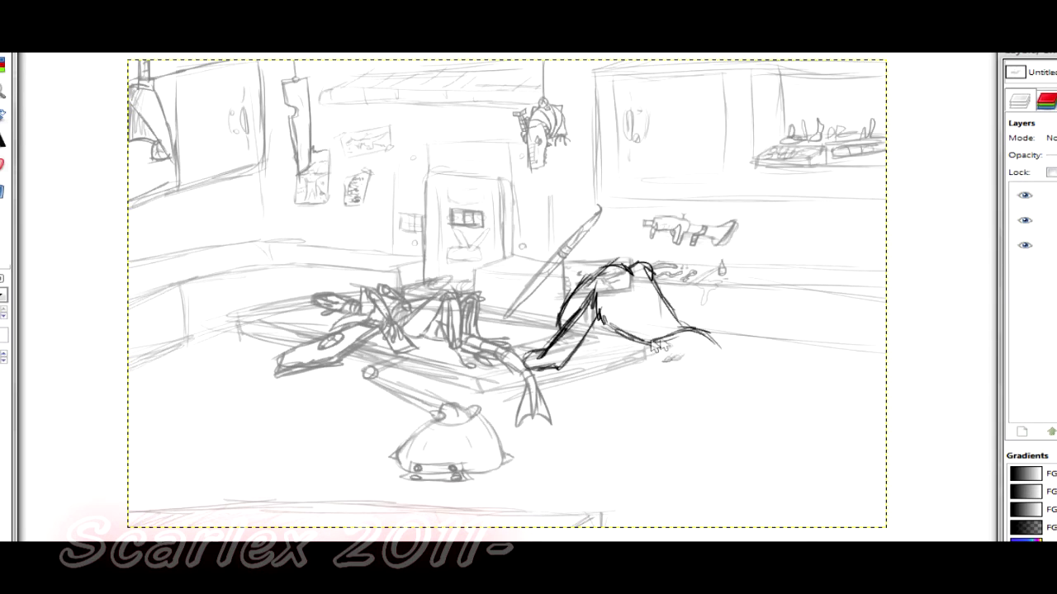
pyautogui.moveTo(637, 392)
pyautogui.mouseDown()
pyautogui.moveTo(634, 452)
pyautogui.moveTo(616, 448)
pyautogui.moveTo(667, 454)
pyautogui.mouseUp()
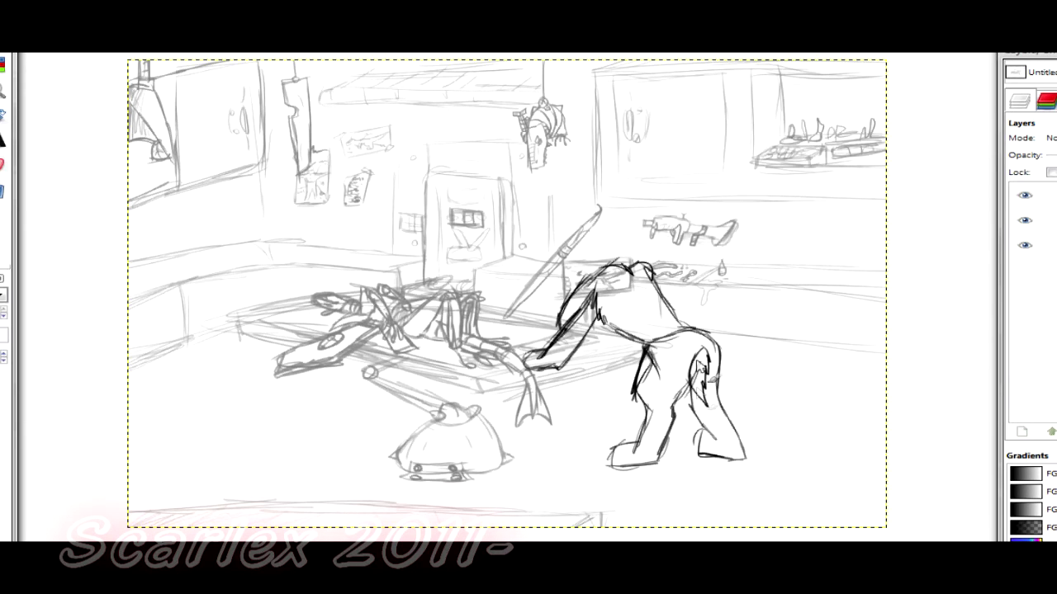
# Select the whole bent-over figure and slightly adjust its size and placement at the table's end.
pyautogui.moveTo(447, 199)
pyautogui.mouseDown()
pyautogui.moveTo(840, 483)
pyautogui.moveTo(833, 495)
pyautogui.mouseUp()
pyautogui.click(2, 116)
pyautogui.moveTo(561, 331)
pyautogui.mouseDown()
pyautogui.moveTo(548, 339)
pyautogui.moveTo(592, 326)
pyautogui.moveTo(561, 337)
pyautogui.mouseUp()
pyautogui.click(81, 249)
# Fade the sketch beneath the figure by lowering its layer's opacity, and make the figure's layer active again.
pyautogui.click(1, 91)
pyautogui.moveTo(426, 225); pyautogui.dragTo(815, 482)
pyautogui.click(2, 165)
pyautogui.click(1049, 221)
pyautogui.moveTo(1056, 155); pyautogui.dragTo(1050, 155)
pyautogui.click(1048, 196)
# Clean up the figure's front arm line and add finger details to the hand resting on the table.
pyautogui.moveTo(307, 297)
pyautogui.mouseDown()
pyautogui.moveTo(279, 309)
pyautogui.moveTo(311, 292)
pyautogui.mouseUp()
pyautogui.moveTo(360, 203)
pyautogui.mouseDown()
pyautogui.moveTo(350, 239)
pyautogui.moveTo(426, 130)
pyautogui.mouseUp()
pyautogui.click(1, 165)
pyautogui.moveTo(312, 306)
pyautogui.mouseDown()
pyautogui.moveTo(274, 315)
pyautogui.moveTo(323, 297)
pyautogui.mouseUp()
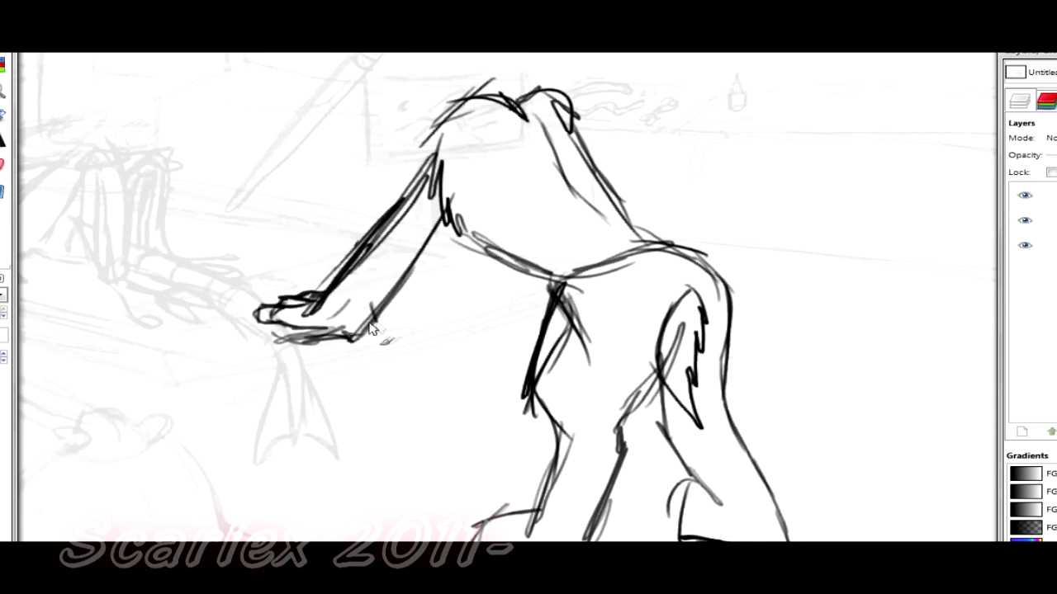
# Erase the straight upper line of the front arm and redraw the arm with a bent elbow and curved shoulder.
pyautogui.click(2, 165)
pyautogui.moveTo(360, 252)
pyautogui.mouseDown()
pyautogui.moveTo(325, 279)
pyautogui.moveTo(380, 242)
pyautogui.moveTo(411, 204)
pyautogui.mouseUp()
pyautogui.click(1, 165)
pyautogui.moveTo(332, 295)
pyautogui.mouseDown()
pyautogui.moveTo(308, 312)
pyautogui.moveTo(385, 243)
pyautogui.mouseUp()
pyautogui.moveTo(337, 281)
pyautogui.mouseDown()
pyautogui.moveTo(396, 227)
pyautogui.moveTo(436, 122)
pyautogui.mouseUp()
pyautogui.moveTo(376, 259); pyautogui.dragTo(446, 113)
pyautogui.hotkey('ctrl', 'z')
pyautogui.hotkey('ctrl', 'z')
pyautogui.moveTo(353, 264); pyautogui.dragTo(385, 239)
pyautogui.moveTo(386, 241)
pyautogui.mouseDown()
pyautogui.moveTo(405, 165)
pyautogui.moveTo(440, 117)
pyautogui.mouseUp()
pyautogui.moveTo(404, 178); pyautogui.dragTo(403, 230)
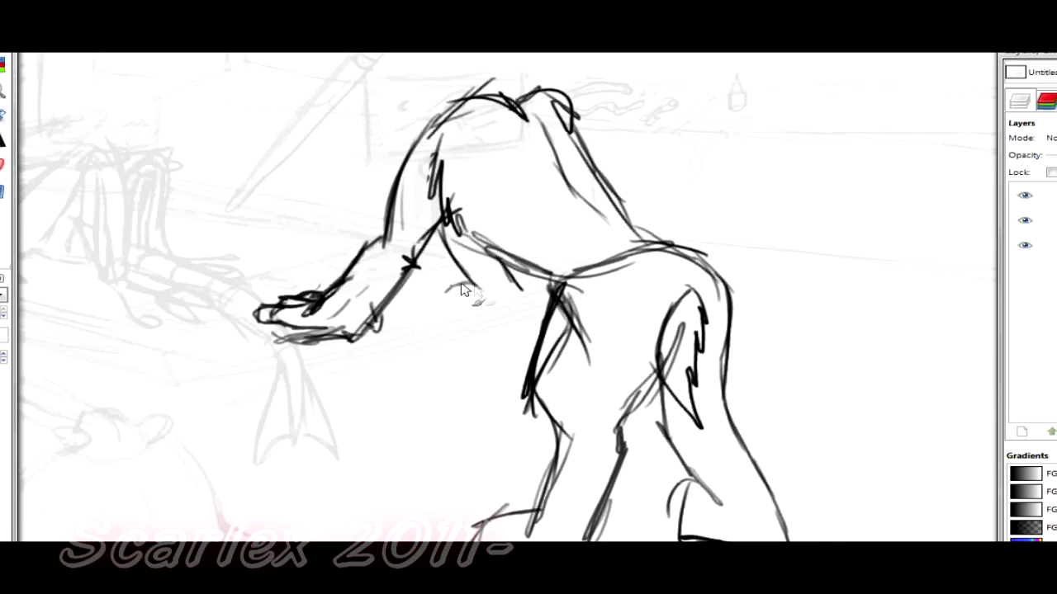
# Draw the far hand below the chest and add a furry neck line curving down from the shoulders.
pyautogui.moveTo(521, 291); pyautogui.dragTo(458, 301)
pyautogui.moveTo(460, 106); pyautogui.dragTo(384, 195)
pyautogui.hotkey('ctrl', 'z')
pyautogui.click(3, 166)
pyautogui.moveTo(496, 78); pyautogui.dragTo(382, 173)
pyautogui.hotkey('ctrl', 'z')
pyautogui.moveTo(448, 105)
pyautogui.mouseDown()
pyautogui.moveTo(382, 175)
pyautogui.moveTo(381, 226)
pyautogui.mouseUp()
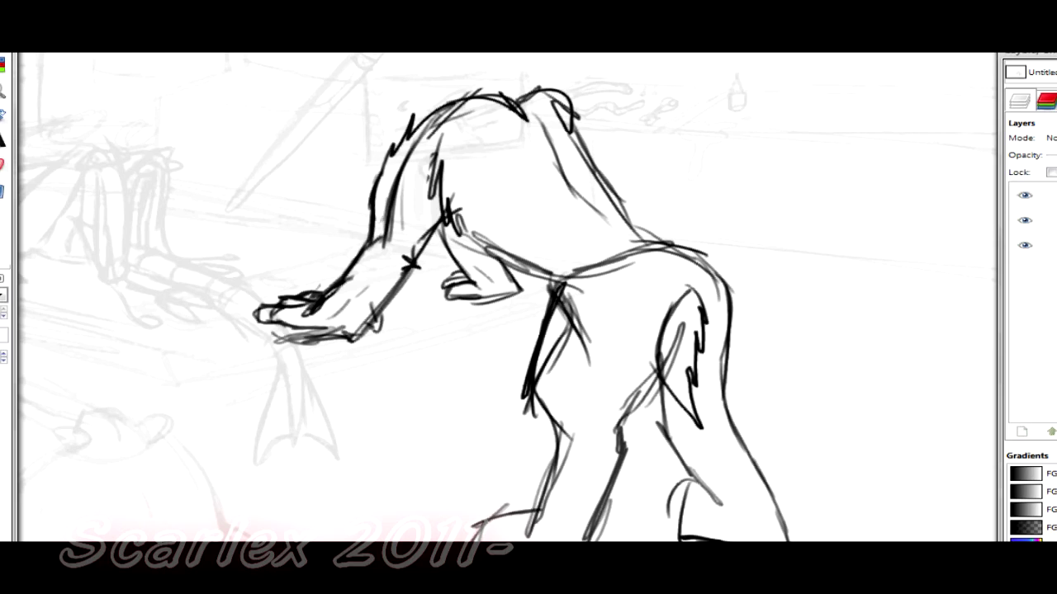
# Draw the lowered head with a small ear beside the front arm, and strengthen the belly and lower back lines.
pyautogui.moveTo(376, 172); pyautogui.dragTo(359, 263)
pyautogui.moveTo(354, 218); pyautogui.dragTo(370, 162)
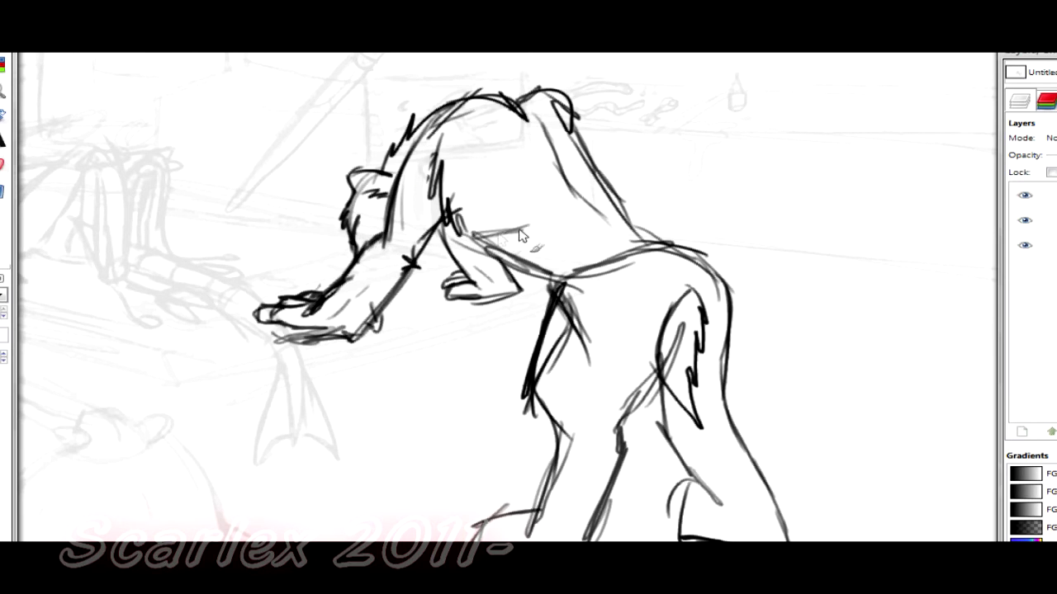
pyautogui.hotkey('ctrl', 'z')
pyautogui.moveTo(528, 247); pyautogui.dragTo(475, 246)
pyautogui.moveTo(603, 179); pyautogui.dragTo(665, 246)
# Erase rough lines on the figure's legs and feet, and redraw the front shin and the rear foot.
pyautogui.click(2, 165)
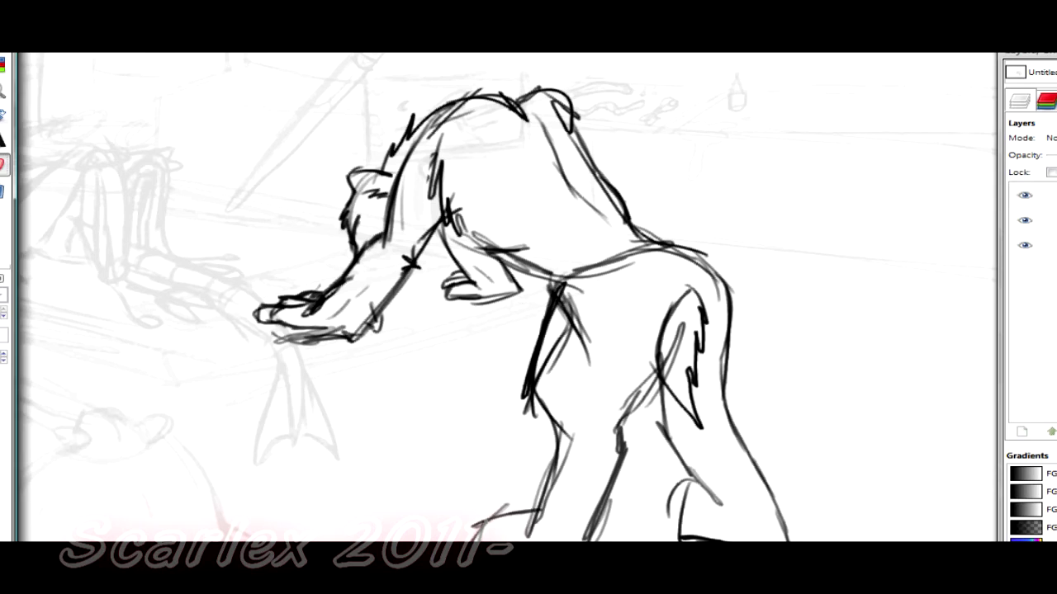
pyautogui.moveTo(583, 356); pyautogui.dragTo(563, 304)
pyautogui.moveTo(533, 510); pyautogui.dragTo(507, 504)
pyautogui.moveTo(683, 490); pyautogui.dragTo(717, 535)
pyautogui.moveTo(774, 493); pyautogui.dragTo(783, 532)
pyautogui.click(1, 164)
pyautogui.moveTo(563, 444); pyautogui.dragTo(541, 531)
pyautogui.moveTo(690, 472); pyautogui.dragTo(771, 521)
pyautogui.moveTo(761, 475); pyautogui.dragTo(797, 507)
pyautogui.moveTo(752, 500)
pyautogui.mouseDown()
pyautogui.moveTo(735, 537)
pyautogui.moveTo(813, 532)
pyautogui.mouseUp()
pyautogui.moveTo(794, 498); pyautogui.dragTo(815, 530)
# Erase the rear leg's old outline and redraw it with a fuller thigh and a slimmer shin.
pyautogui.click(2, 165)
pyautogui.moveTo(726, 494); pyautogui.dragTo(665, 417)
pyautogui.moveTo(728, 330); pyautogui.dragTo(791, 487)
pyautogui.moveTo(745, 496); pyautogui.dragTo(755, 496)
pyautogui.click(0, 164)
pyautogui.moveTo(728, 289); pyautogui.dragTo(746, 365)
pyautogui.moveTo(745, 357)
pyautogui.mouseDown()
pyautogui.moveTo(728, 405)
pyautogui.moveTo(804, 507)
pyautogui.mouseUp()
pyautogui.moveTo(758, 510); pyautogui.dragTo(690, 446)
pyautogui.moveTo(660, 398); pyautogui.dragTo(732, 487)
# Erase the front leg's inner thigh line and redraw it down to the knee.
pyautogui.click(2, 164)
pyautogui.moveTo(652, 378); pyautogui.dragTo(611, 431)
pyautogui.click(0, 165)
pyautogui.moveTo(661, 355)
pyautogui.mouseDown()
pyautogui.moveTo(612, 421)
pyautogui.moveTo(622, 401)
pyautogui.mouseUp()
pyautogui.moveTo(609, 407); pyautogui.dragTo(621, 447)
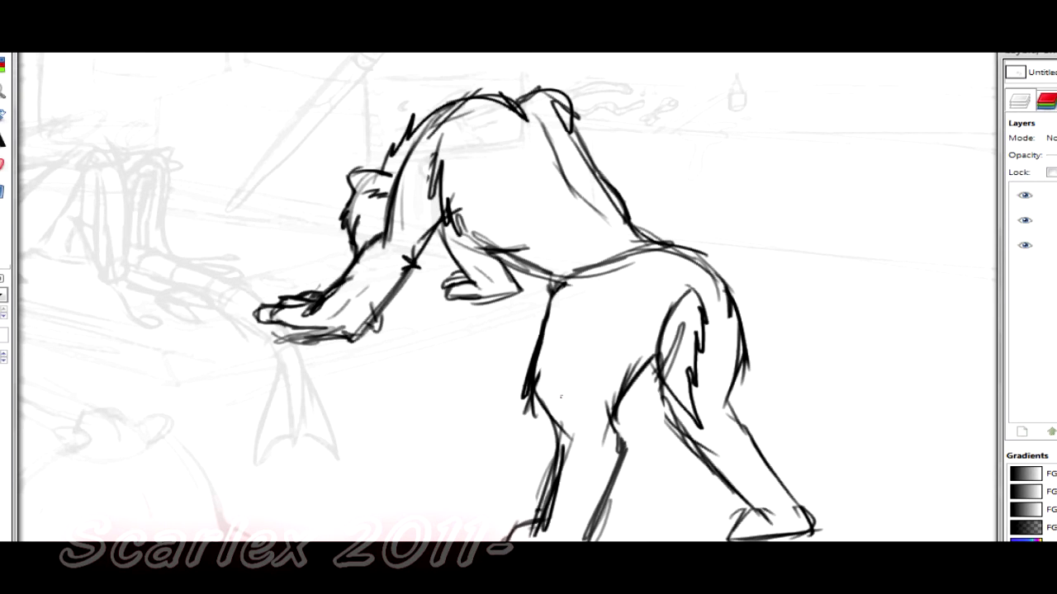
# Draw the shorts' hems across both thighs and darken the front of the waistband.
pyautogui.moveTo(536, 389); pyautogui.dragTo(614, 409)
pyautogui.moveTo(709, 386); pyautogui.dragTo(748, 379)
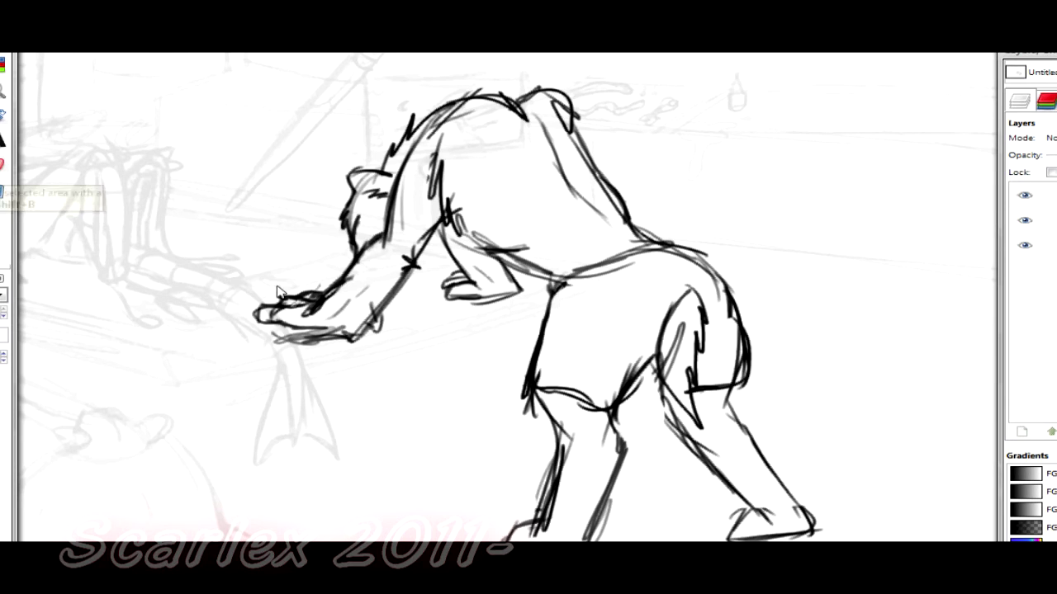
pyautogui.hotkey('shift', 'e')
pyautogui.click(0, 165)
pyautogui.moveTo(552, 292); pyautogui.dragTo(617, 263)
# Clean up the front shin, redraw its knee and calf lines, and darken the rear leg's outline.
pyautogui.click(2, 165)
pyautogui.moveTo(568, 427); pyautogui.dragTo(549, 505)
pyautogui.click(0, 165)
pyautogui.moveTo(541, 399); pyautogui.dragTo(564, 449)
pyautogui.moveTo(570, 436); pyautogui.dragTo(553, 500)
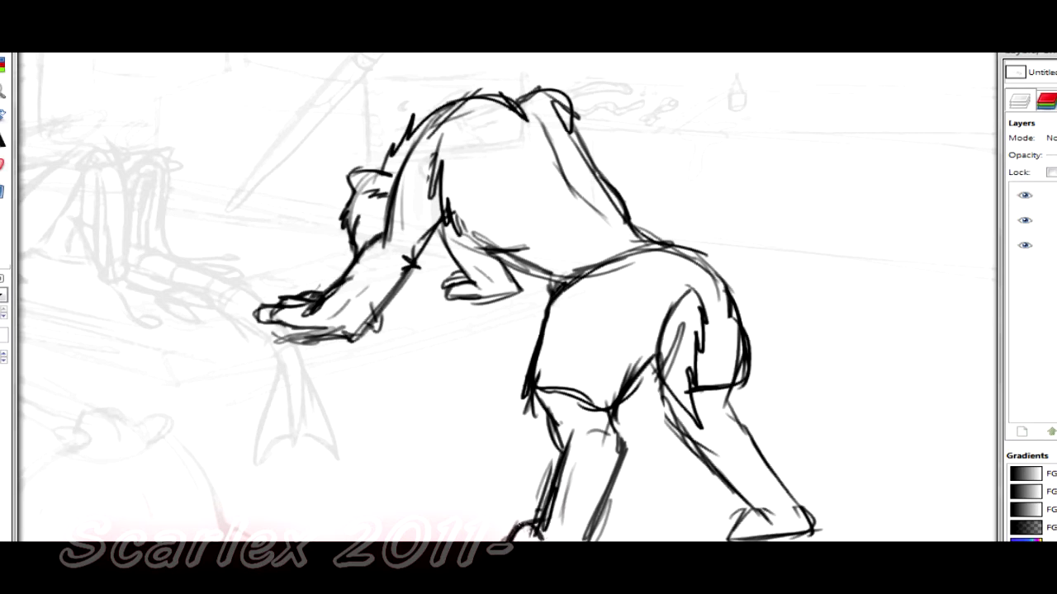
pyautogui.moveTo(662, 422); pyautogui.dragTo(729, 520)
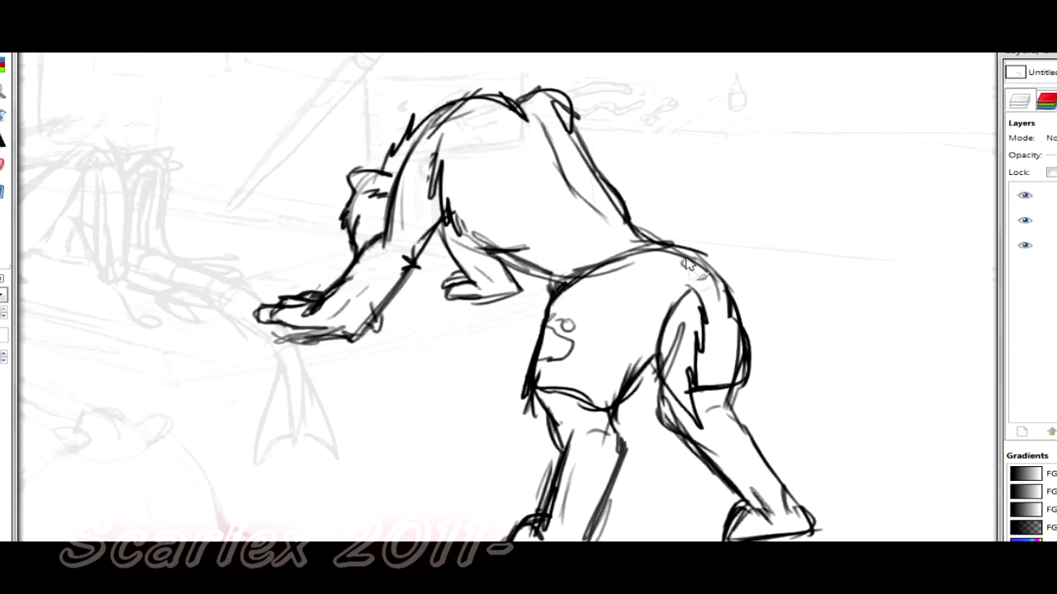
# Draw a furry edge on the back just above the shorts' waistband.
pyautogui.moveTo(588, 274)
pyautogui.mouseDown()
pyautogui.moveTo(627, 228)
pyautogui.moveTo(581, 241)
pyautogui.moveTo(547, 279)
pyautogui.mouseUp()
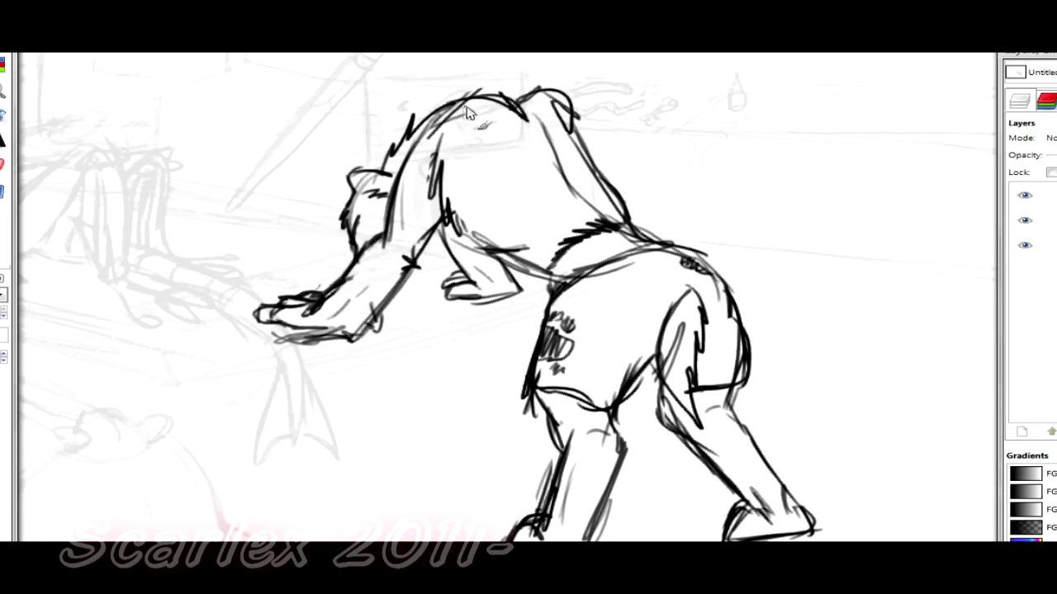
# Select the head with a freehand outline and move it up closer to the shoulder.
pyautogui.moveTo(442, 97); pyautogui.dragTo(342, 263)
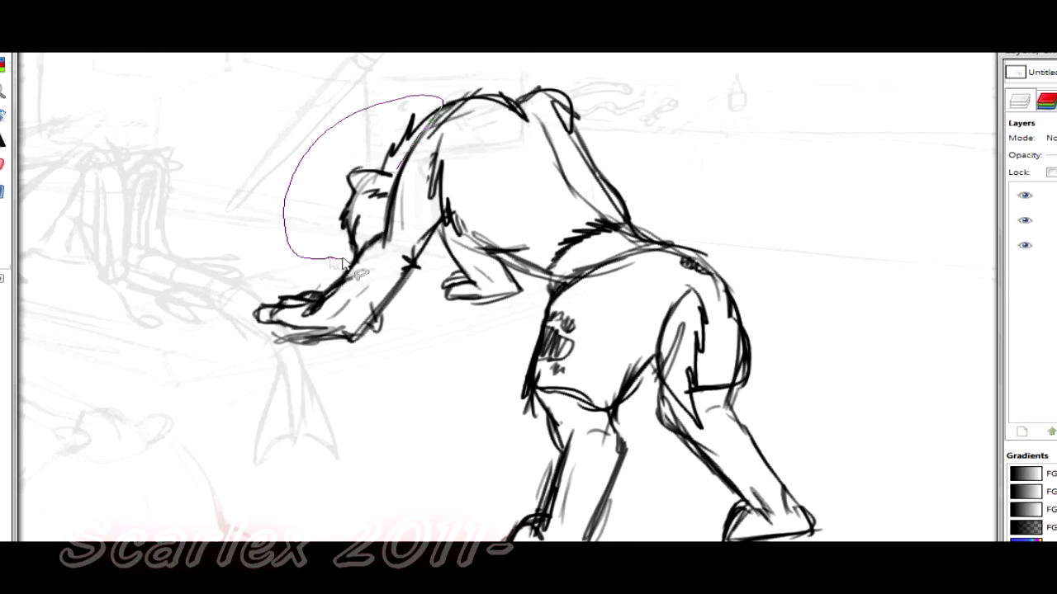
pyautogui.moveTo(389, 201); pyautogui.dragTo(443, 99)
pyautogui.click(3, 116)
pyautogui.click(281, 203)
pyautogui.click(244, 272)
pyautogui.press('m')
pyautogui.moveTo(346, 221); pyautogui.dragTo(369, 192)
pyautogui.click(1, 64)
pyautogui.click(55, 162)
# Add furry strokes along the top of the shoulders and down the inner side of the front arm.
pyautogui.click(1, 165)
pyautogui.moveTo(462, 79)
pyautogui.mouseDown()
pyautogui.moveTo(533, 104)
pyautogui.moveTo(500, 82)
pyautogui.moveTo(445, 82)
pyautogui.moveTo(520, 84)
pyautogui.moveTo(526, 101)
pyautogui.mouseUp()
pyautogui.hotkey('ctrl', 'z')
pyautogui.click(2, 165)
pyautogui.click(1, 165)
pyautogui.moveTo(444, 91); pyautogui.dragTo(499, 89)
pyautogui.moveTo(450, 116); pyautogui.dragTo(424, 152)
pyautogui.moveTo(440, 137)
pyautogui.mouseDown()
pyautogui.moveTo(423, 171)
pyautogui.moveTo(433, 180)
pyautogui.mouseUp()
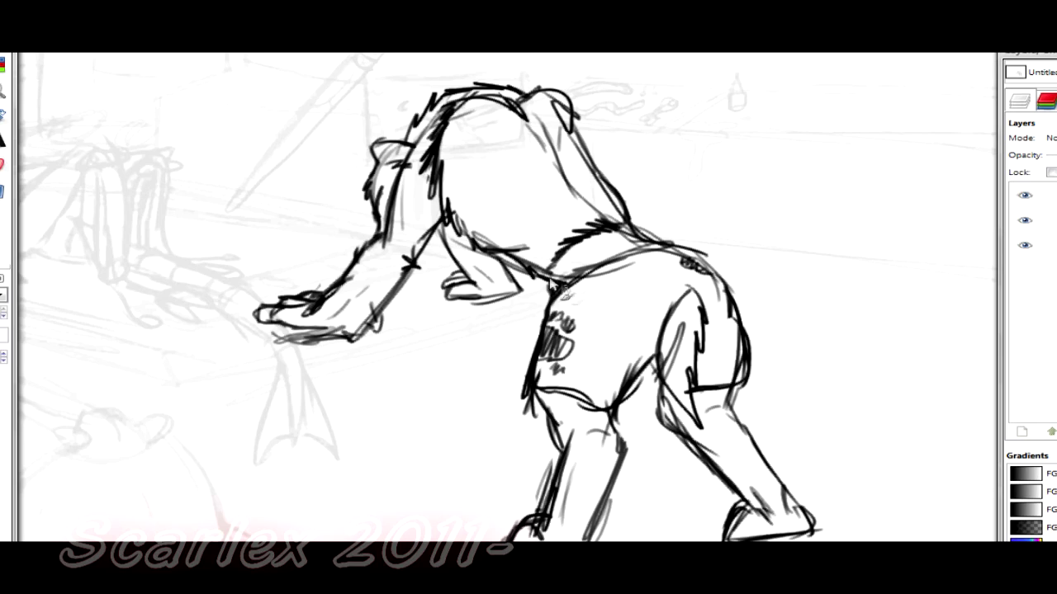
# Select the whole bent-over figure and scale it up slightly.
pyautogui.hscroll(-5, 464, 474)
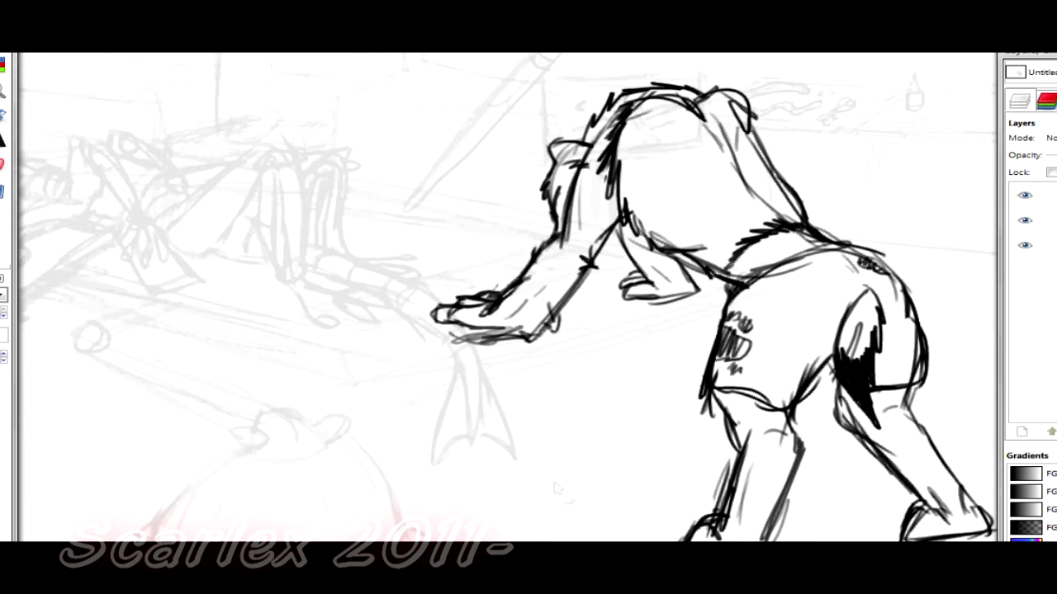
pyautogui.hscroll(4, 557, 489)
pyautogui.hotkey('shift', 'ctrl', 'j')
pyautogui.moveTo(501, 259); pyautogui.dragTo(815, 503)
pyautogui.click(3, 115)
pyautogui.moveTo(514, 229); pyautogui.dragTo(503, 211)
pyautogui.click(51, 104)
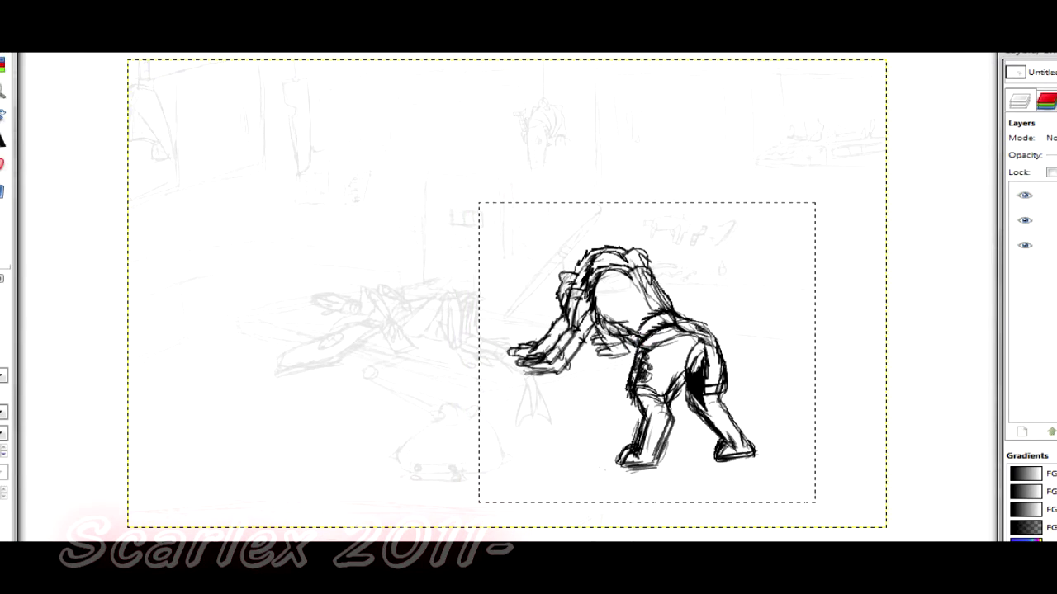
# Move the enlarged figure slightly left and down toward the table, and anchor it.
pyautogui.press('m')
pyautogui.moveTo(713, 398); pyautogui.dragTo(702, 406)
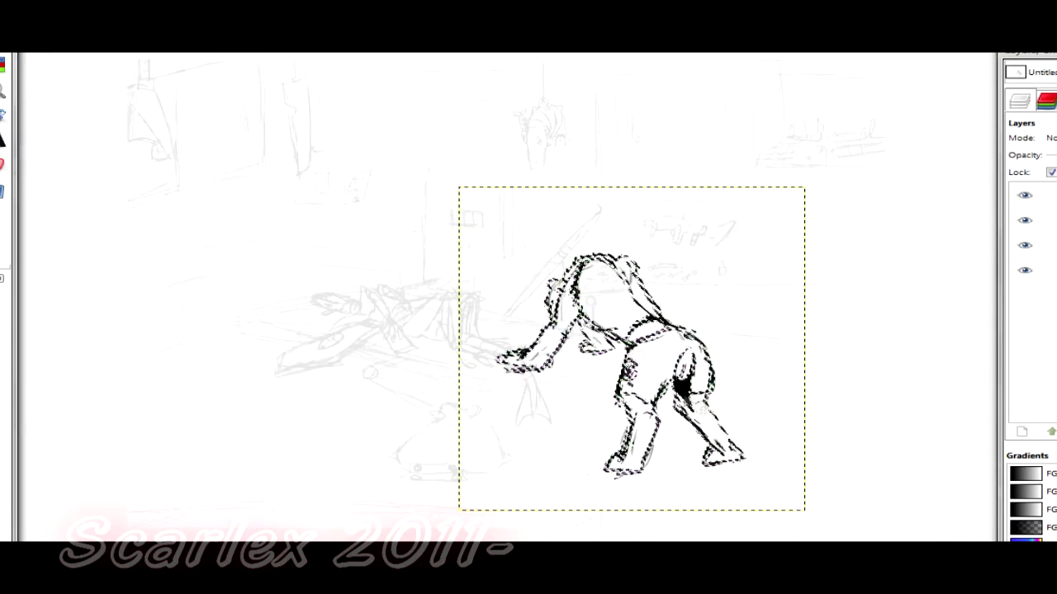
pyautogui.press('r')
pyautogui.click(86, 255)
# Shade both of the figure's hands dark with hatching below a curved wrist line.
pyautogui.click(3, 91)
pyautogui.moveTo(432, 227); pyautogui.dragTo(730, 400)
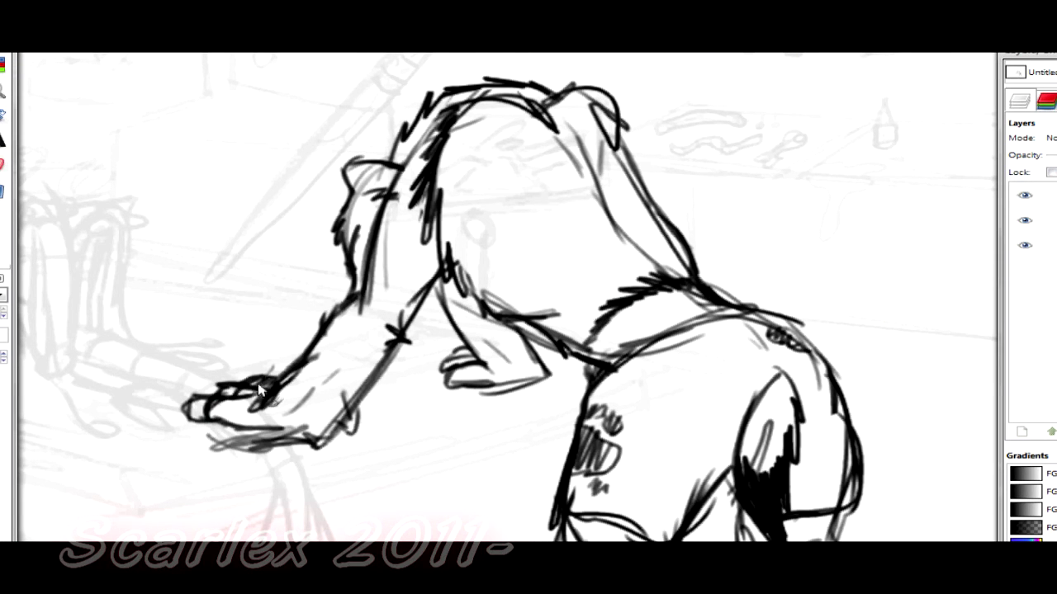
pyautogui.moveTo(216, 406)
pyautogui.mouseDown()
pyautogui.moveTo(299, 431)
pyautogui.moveTo(304, 444)
pyautogui.mouseUp()
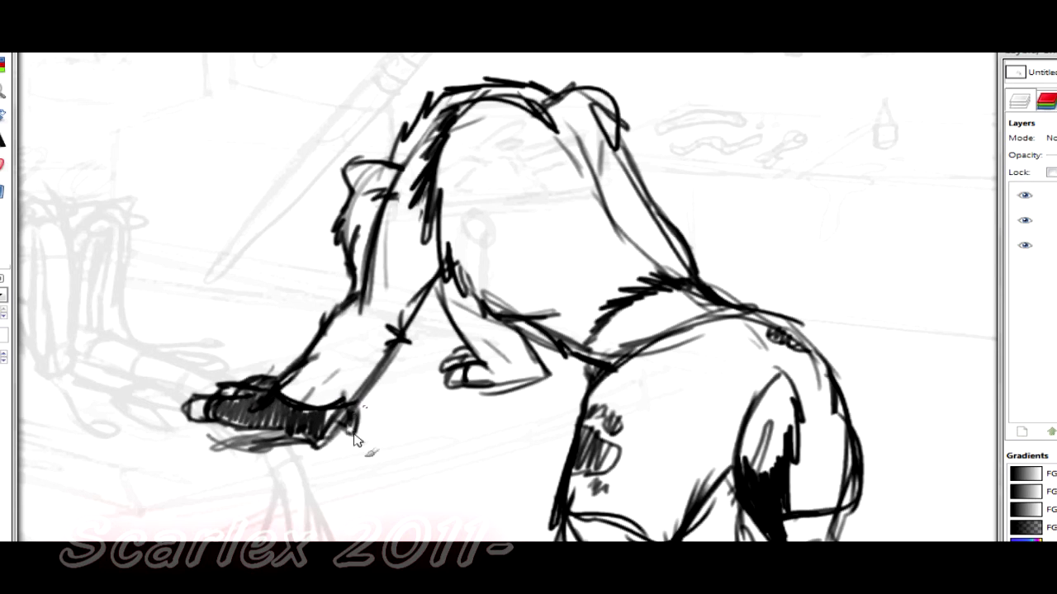
pyautogui.moveTo(492, 374); pyautogui.dragTo(535, 363)
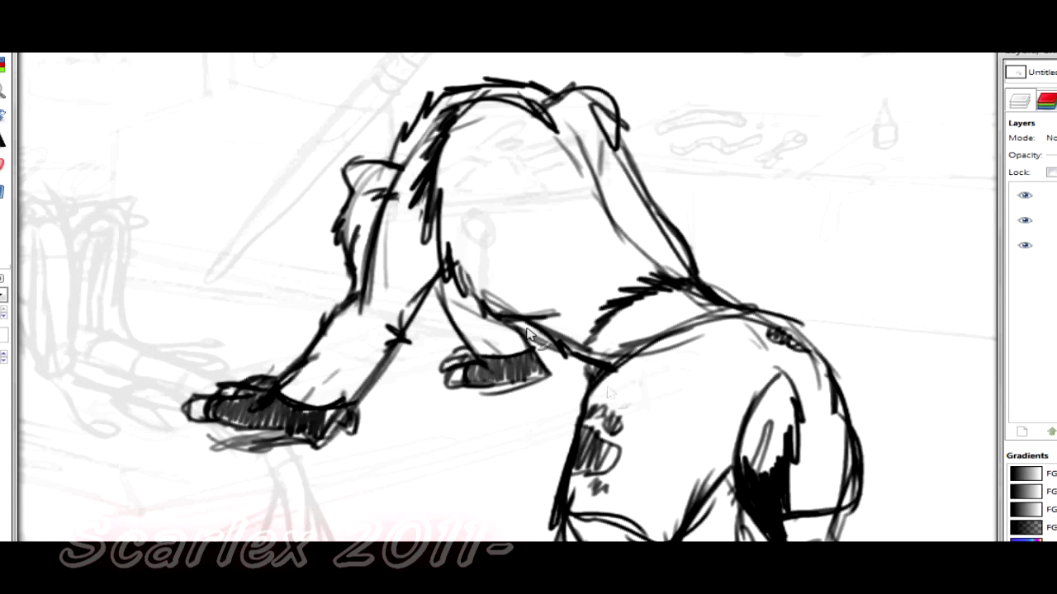
# Erase part of the face and draw round goggles with a strap on the figure's head.
pyautogui.click(3, 166)
pyautogui.moveTo(343, 207); pyautogui.dragTo(341, 237)
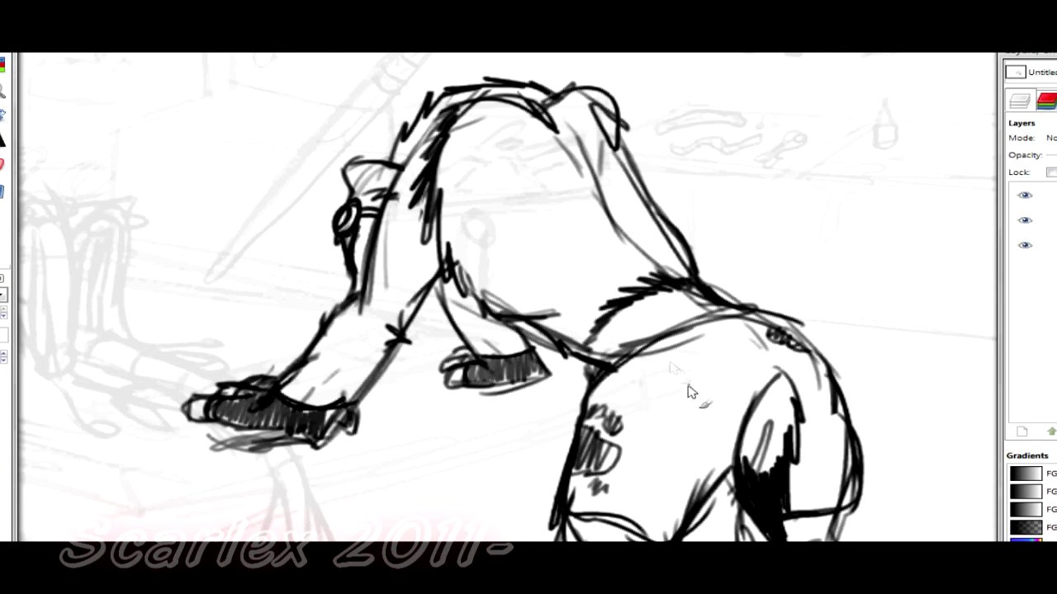
pyautogui.scroll(-3, 577, 287)
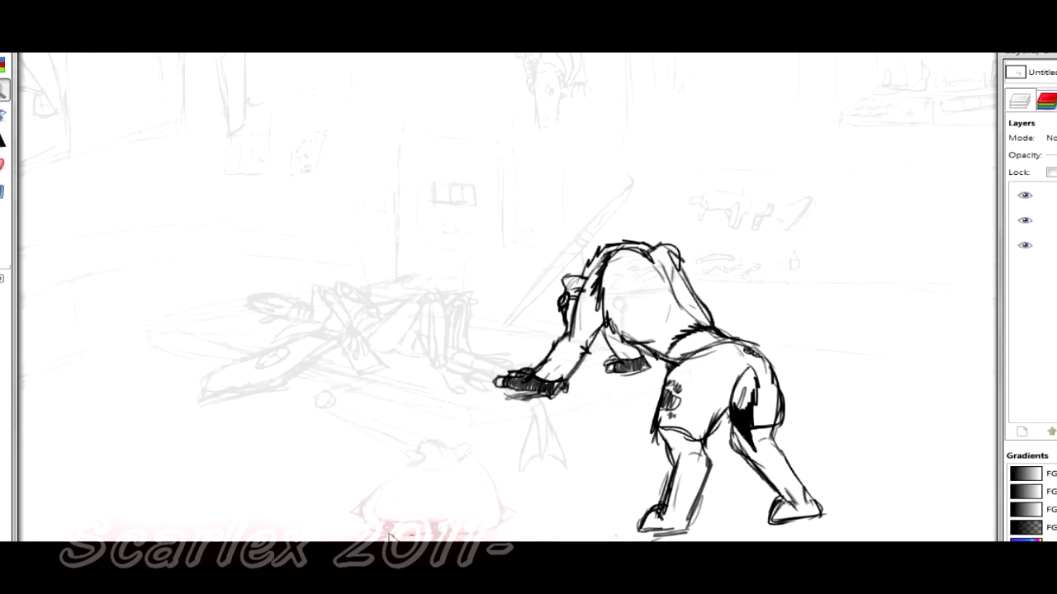
pyautogui.scroll(-3, 389, 535)
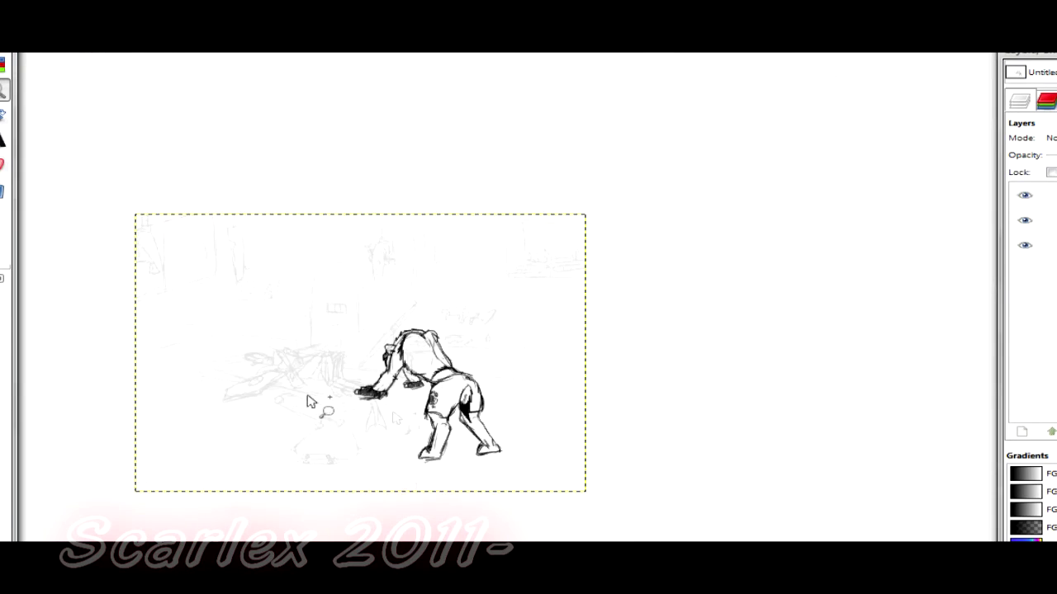
pyautogui.moveTo(154, 218); pyautogui.dragTo(612, 514)
pyautogui.moveTo(394, 158); pyautogui.dragTo(788, 458)
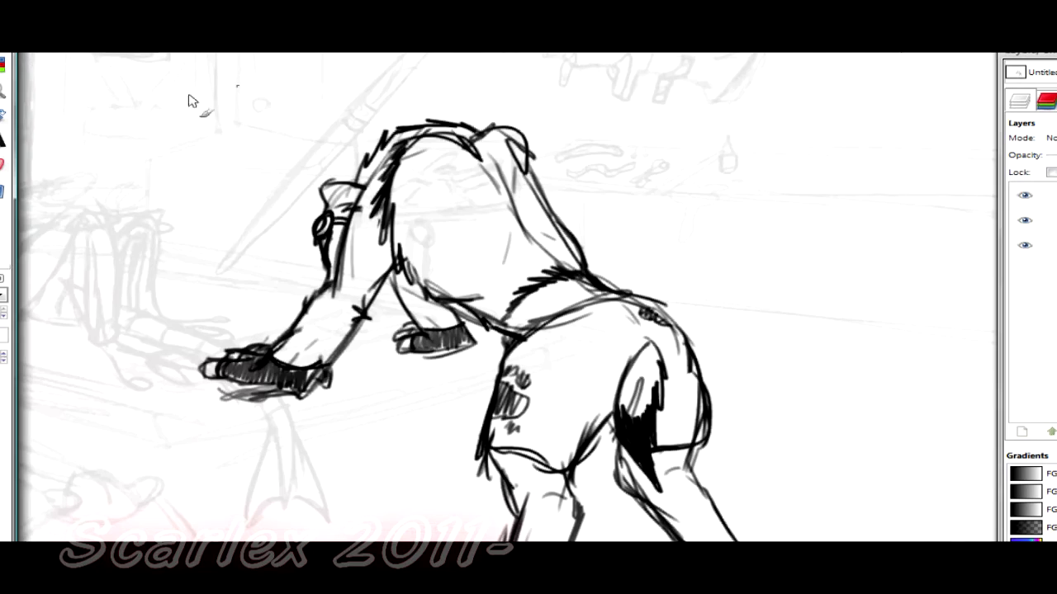
# Draw the two edges of a strap running down the figure's torso from the shoulder to the waist.
pyautogui.moveTo(481, 154)
pyautogui.mouseDown()
pyautogui.moveTo(485, 322)
pyautogui.moveTo(496, 327)
pyautogui.mouseUp()
pyautogui.moveTo(497, 186)
pyautogui.mouseDown()
pyautogui.moveTo(498, 151)
pyautogui.moveTo(480, 175)
pyautogui.mouseUp()
pyautogui.click(0, 165)
pyautogui.moveTo(477, 138); pyautogui.dragTo(475, 195)
pyautogui.moveTo(476, 144)
pyautogui.mouseDown()
pyautogui.moveTo(499, 127)
pyautogui.moveTo(494, 251)
pyautogui.moveTo(507, 332)
pyautogui.mouseUp()
pyautogui.hotkey('ctrl', 'z')
pyautogui.moveTo(499, 132)
pyautogui.mouseDown()
pyautogui.moveTo(492, 184)
pyautogui.moveTo(511, 335)
pyautogui.mouseUp()
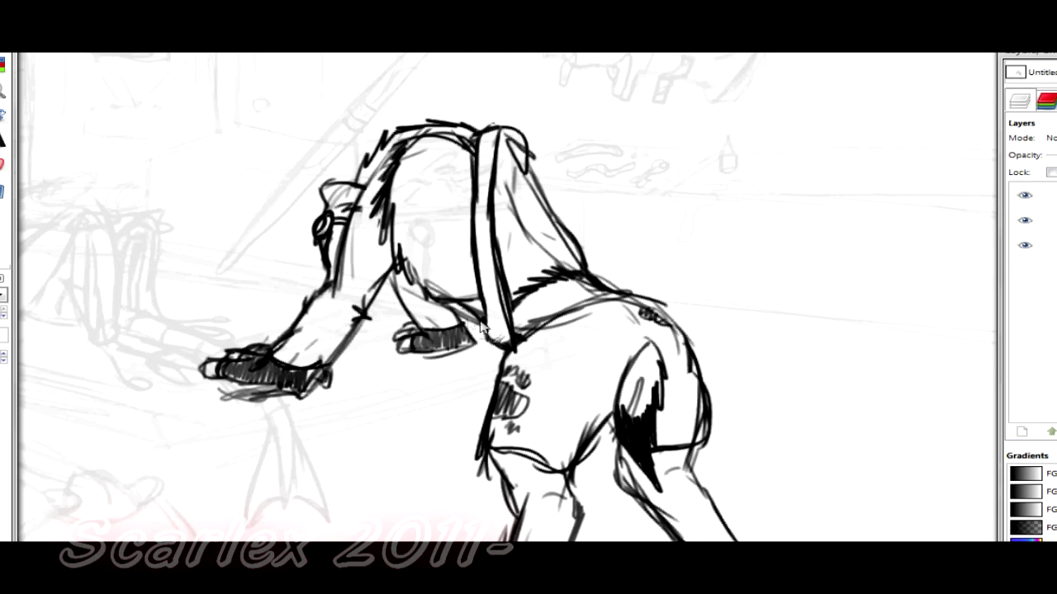
# Clean up the strap's edges and fill its length with diagonal hatching.
pyautogui.click(0, 165)
pyautogui.moveTo(499, 123)
pyautogui.mouseDown()
pyautogui.moveTo(478, 128)
pyautogui.moveTo(503, 129)
pyautogui.moveTo(486, 225)
pyautogui.mouseUp()
pyautogui.moveTo(489, 323)
pyautogui.mouseDown()
pyautogui.moveTo(503, 340)
pyautogui.moveTo(483, 285)
pyautogui.mouseUp()
pyautogui.moveTo(482, 285)
pyautogui.mouseDown()
pyautogui.moveTo(494, 227)
pyautogui.moveTo(483, 137)
pyautogui.mouseUp()
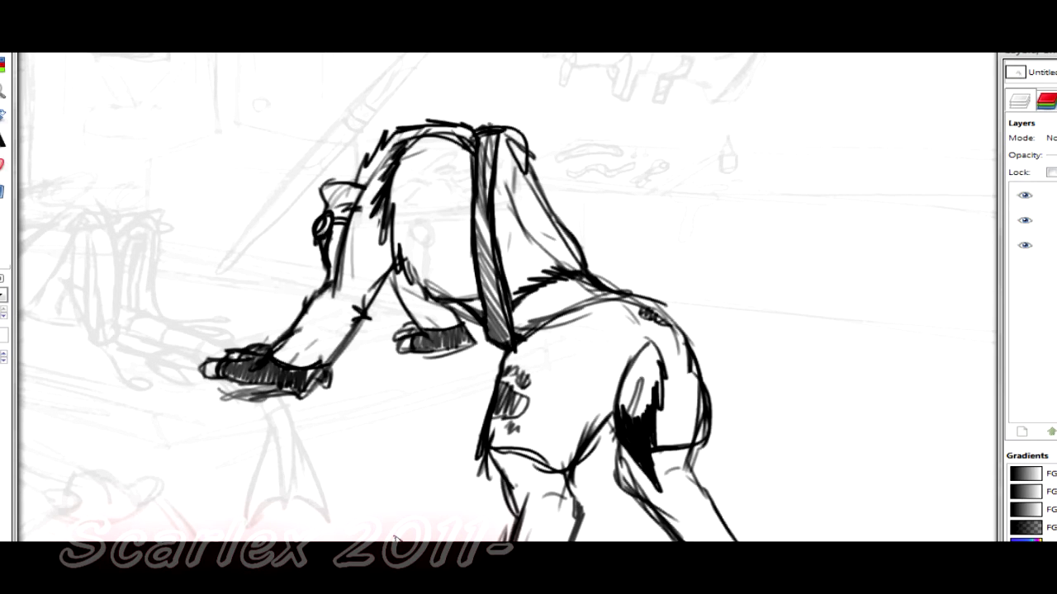
# Restore the background sketch layer to full opacity and erase its lines that run through the figure's body and hands.
pyautogui.click(1050, 221)
pyautogui.hscroll(-2, 848, 261)
pyautogui.click(2, 165)
pyautogui.moveTo(538, 188); pyautogui.dragTo(527, 210)
pyautogui.click(1055, 155)
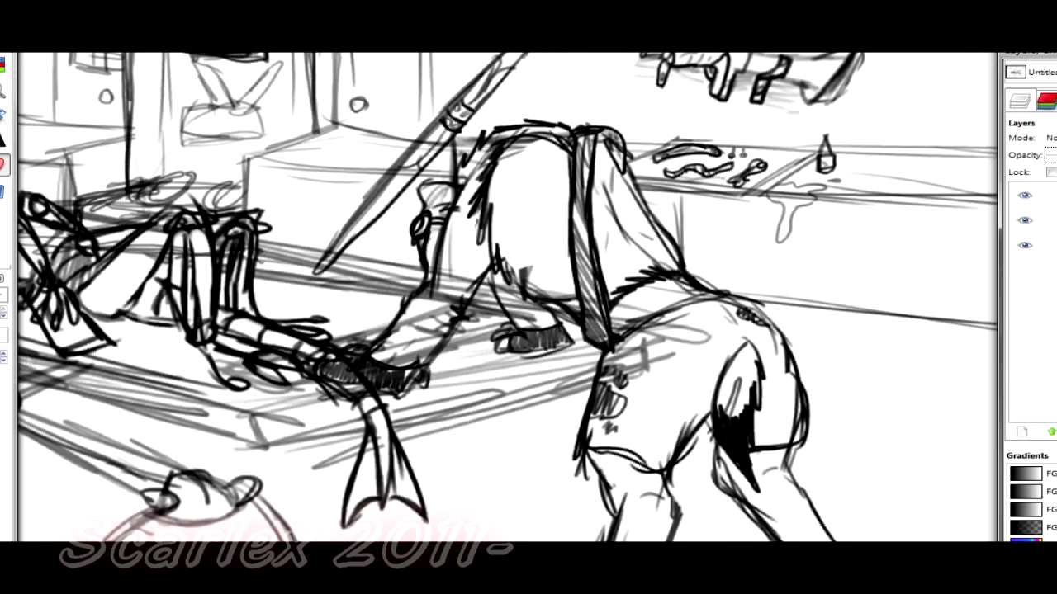
pyautogui.moveTo(392, 363)
pyautogui.mouseDown()
pyautogui.moveTo(469, 250)
pyautogui.moveTo(532, 318)
pyautogui.mouseUp()
pyautogui.moveTo(615, 368); pyautogui.dragTo(698, 334)
pyautogui.moveTo(495, 152); pyautogui.dragTo(611, 148)
pyautogui.moveTo(594, 186); pyautogui.dragTo(592, 314)
pyautogui.moveTo(315, 368)
pyautogui.mouseDown()
pyautogui.moveTo(364, 380)
pyautogui.moveTo(387, 366)
pyautogui.mouseUp()
pyautogui.moveTo(520, 347); pyautogui.dragTo(558, 346)
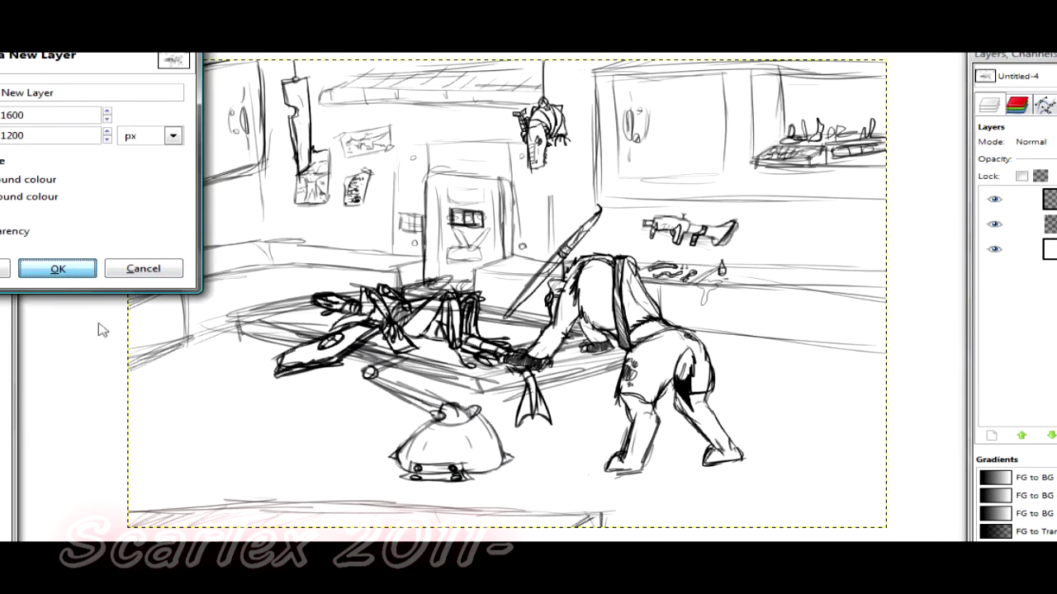
# Add a 1600 by 1200 px layer and paint the whole floor area near-black beneath the sketch.
pyautogui.press('Return')
pyautogui.moveTo(122, 411); pyautogui.dragTo(326, 328)
pyautogui.hotkey('ctrl', 'z')
pyautogui.click(169, 141)
pyautogui.click(245, 264)
pyautogui.moveTo(162, 370)
pyautogui.mouseDown()
pyautogui.moveTo(355, 379)
pyautogui.moveTo(355, 367)
pyautogui.moveTo(241, 350)
pyautogui.moveTo(392, 316)
pyautogui.moveTo(800, 350)
pyautogui.moveTo(928, 376)
pyautogui.mouseUp()
pyautogui.moveTo(157, 408)
pyautogui.mouseDown()
pyautogui.moveTo(375, 373)
pyautogui.moveTo(900, 448)
pyautogui.moveTo(751, 405)
pyautogui.moveTo(569, 372)
pyautogui.mouseUp()
# Paint the counters along the walls in a slightly lighter dark grey, erase the spill, and check the layers by toggling their visibility.
pyautogui.click(2, 235)
pyautogui.click(243, 262)
pyautogui.moveTo(161, 343)
pyautogui.mouseDown()
pyautogui.moveTo(137, 347)
pyautogui.moveTo(191, 292)
pyautogui.moveTo(413, 289)
pyautogui.moveTo(619, 318)
pyautogui.moveTo(892, 316)
pyautogui.moveTo(116, 301)
pyautogui.moveTo(281, 266)
pyautogui.moveTo(885, 282)
pyautogui.mouseUp()
pyautogui.click(2, 165)
pyautogui.moveTo(221, 243)
pyautogui.mouseDown()
pyautogui.moveTo(155, 257)
pyautogui.moveTo(99, 285)
pyautogui.mouseUp()
pyautogui.click(994, 224)
pyautogui.click(994, 224)
pyautogui.click(994, 199)
pyautogui.click(994, 199)
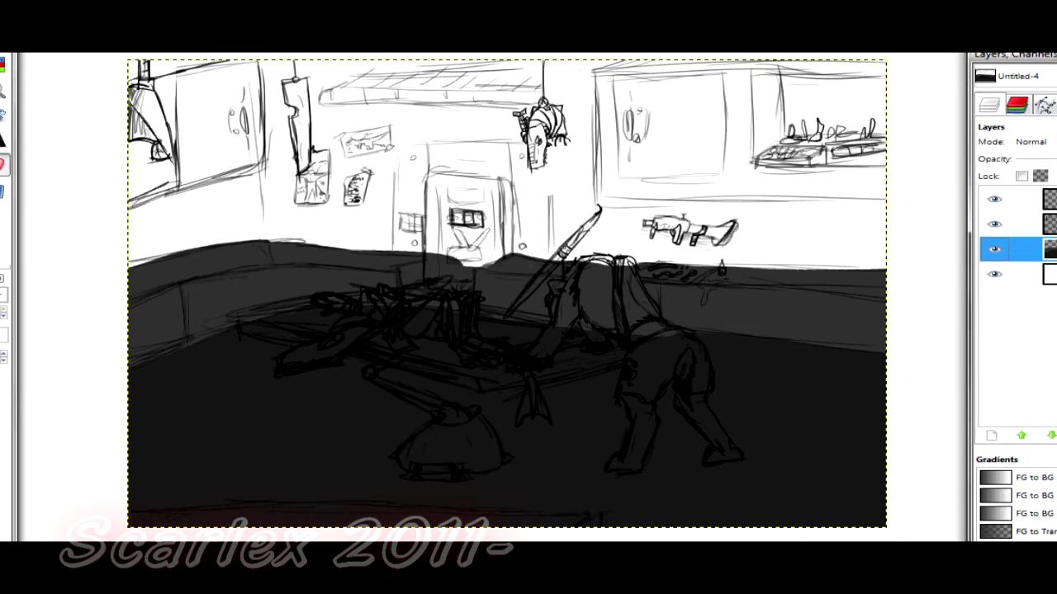
# Fill the background layer with medium grey for the walls, and reselect the floor and counter layer.
pyautogui.click(1047, 274)
pyautogui.click(245, 264)
pyautogui.click(683, 71)
pyautogui.click(1047, 249)
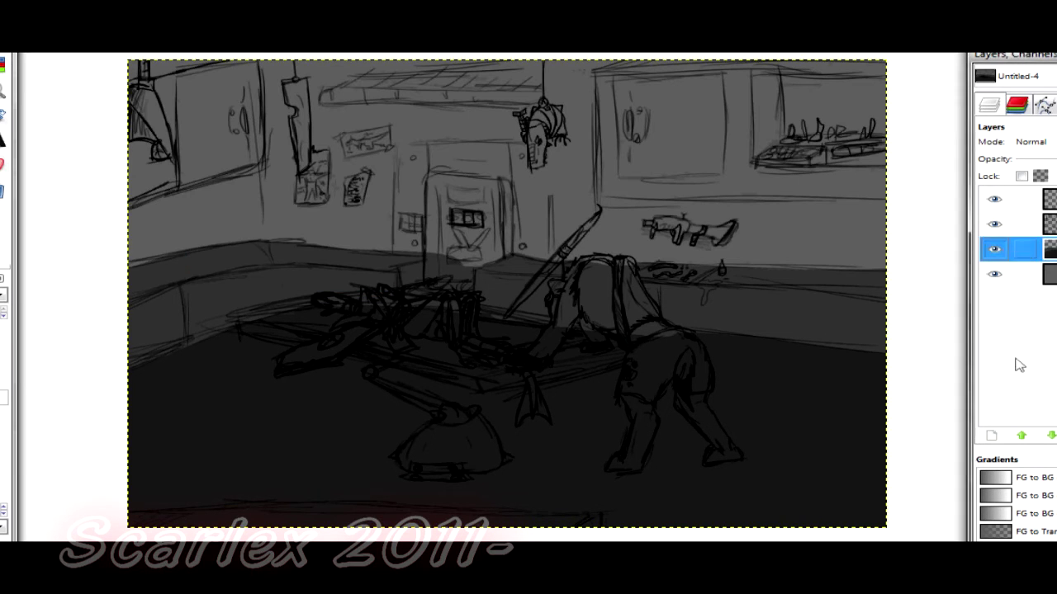
# Add a new layer above the floor tones and paint the figure's head, arms and torso white.
pyautogui.click(991, 435)
pyautogui.click(149, 311)
pyautogui.click(4, 90)
pyautogui.moveTo(496, 230); pyautogui.dragTo(722, 467)
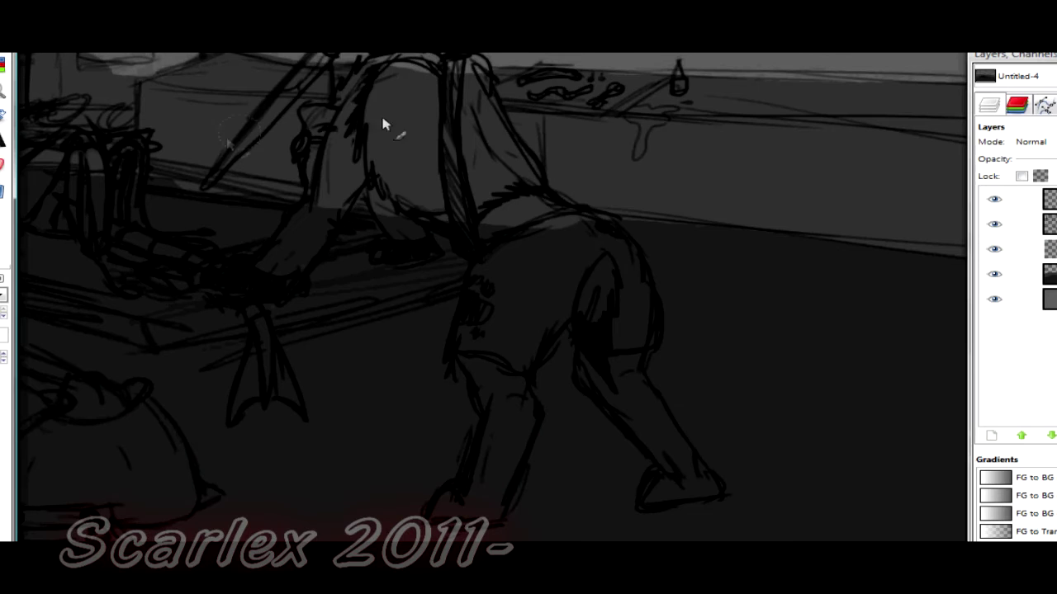
pyautogui.moveTo(221, 280)
pyautogui.mouseDown()
pyautogui.moveTo(285, 273)
pyautogui.moveTo(339, 206)
pyautogui.moveTo(316, 171)
pyautogui.moveTo(363, 91)
pyautogui.moveTo(433, 62)
pyautogui.moveTo(487, 91)
pyautogui.moveTo(361, 163)
pyautogui.moveTo(434, 180)
pyautogui.mouseUp()
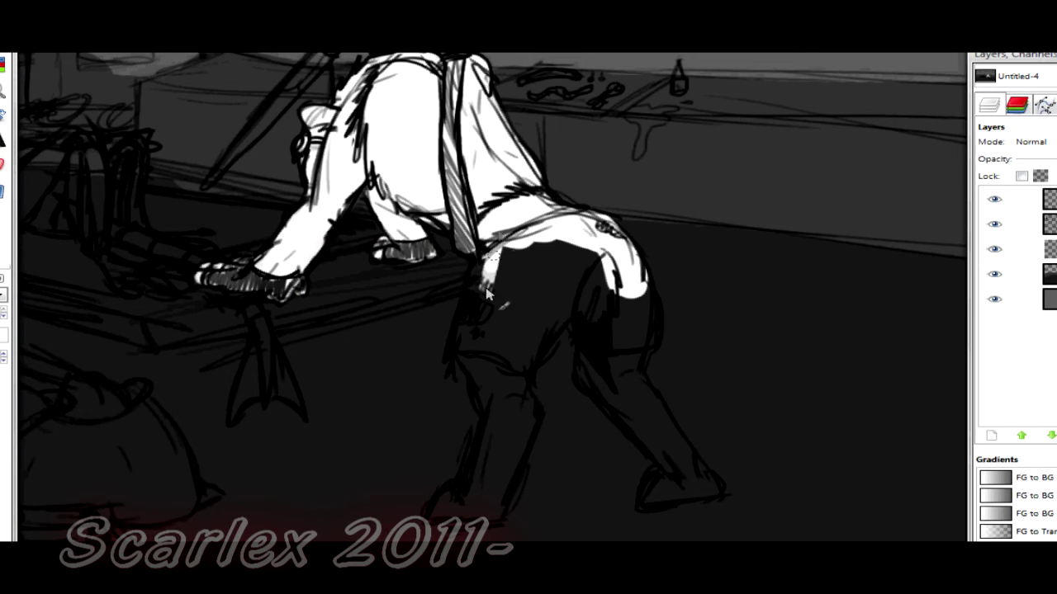
# Paint the figure's shorts, legs and feet white, erasing the spill along the front of the shorts.
pyautogui.click(4, 165)
pyautogui.moveTo(443, 371); pyautogui.dragTo(448, 318)
pyautogui.click(1, 165)
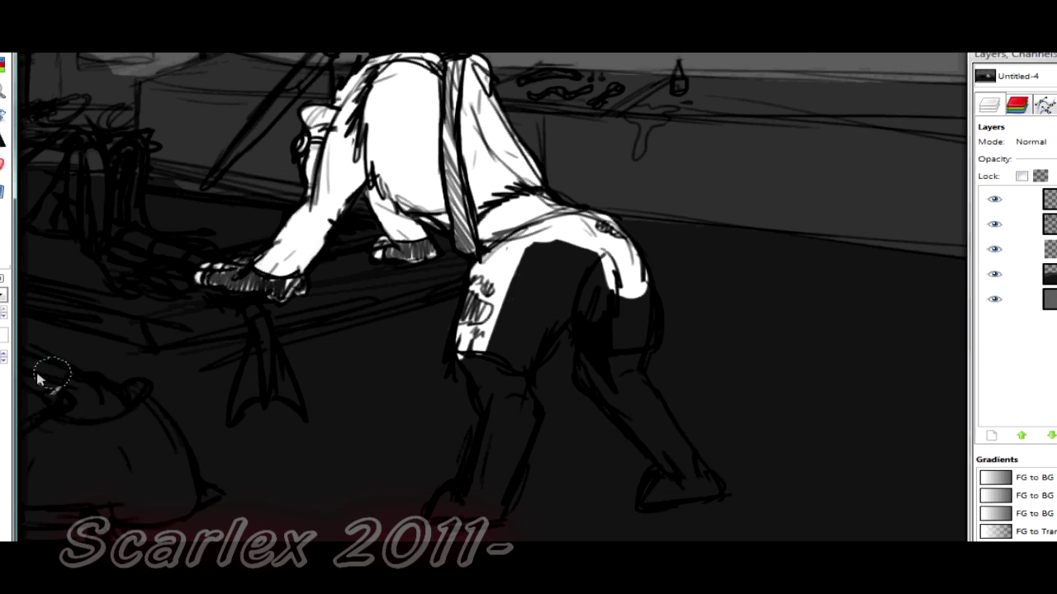
pyautogui.moveTo(505, 268); pyautogui.dragTo(555, 301)
pyautogui.moveTo(516, 366)
pyautogui.mouseDown()
pyautogui.moveTo(560, 261)
pyautogui.moveTo(625, 351)
pyautogui.mouseUp()
pyautogui.moveTo(652, 425); pyautogui.dragTo(712, 496)
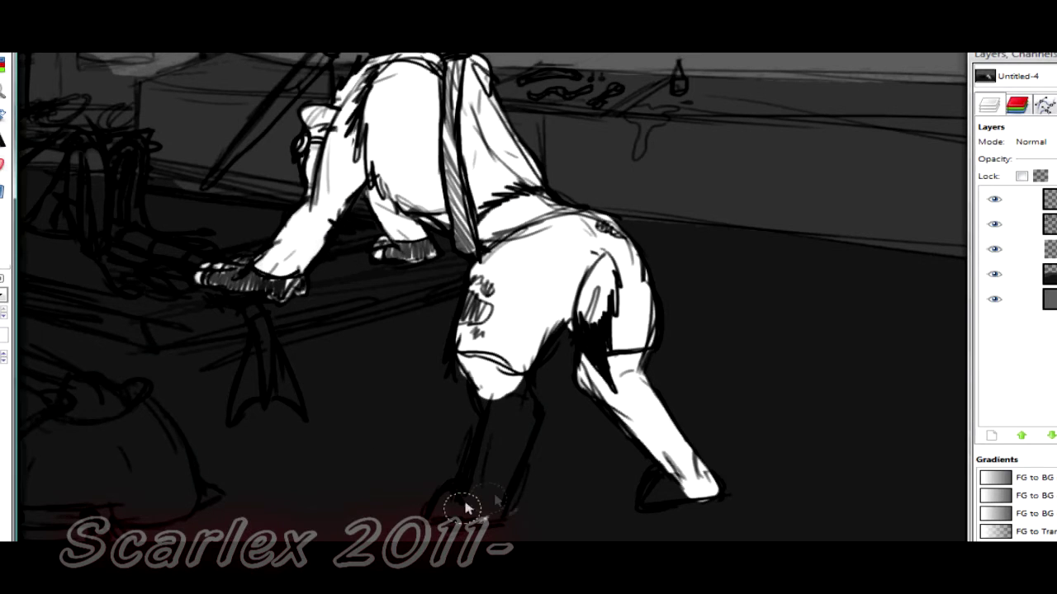
pyautogui.moveTo(465, 509)
pyautogui.mouseDown()
pyautogui.moveTo(507, 473)
pyautogui.moveTo(482, 487)
pyautogui.moveTo(519, 407)
pyautogui.moveTo(448, 378)
pyautogui.mouseUp()
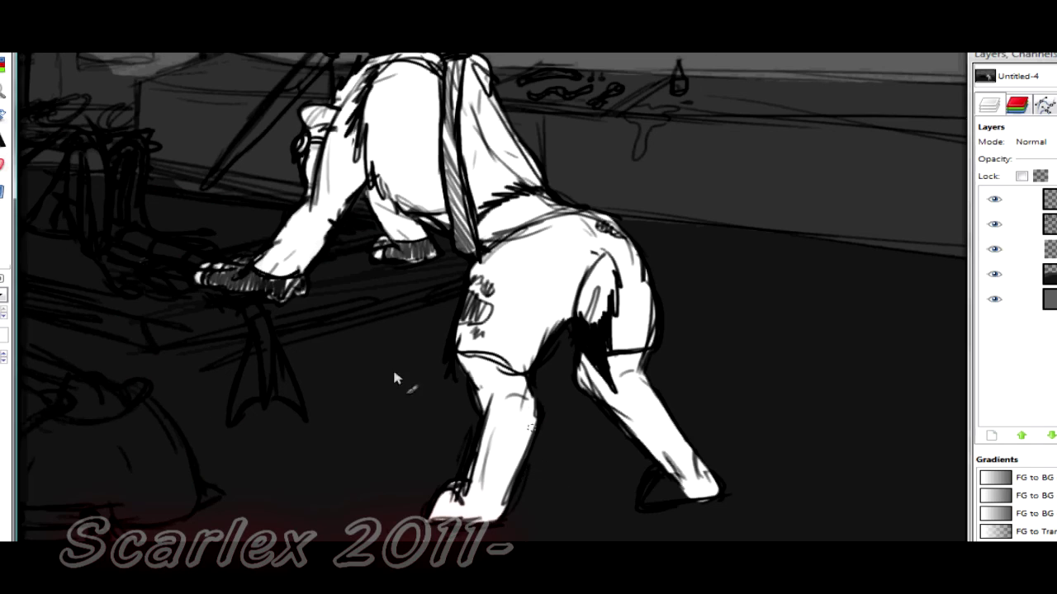
pyautogui.moveTo(649, 487); pyautogui.dragTo(670, 495)
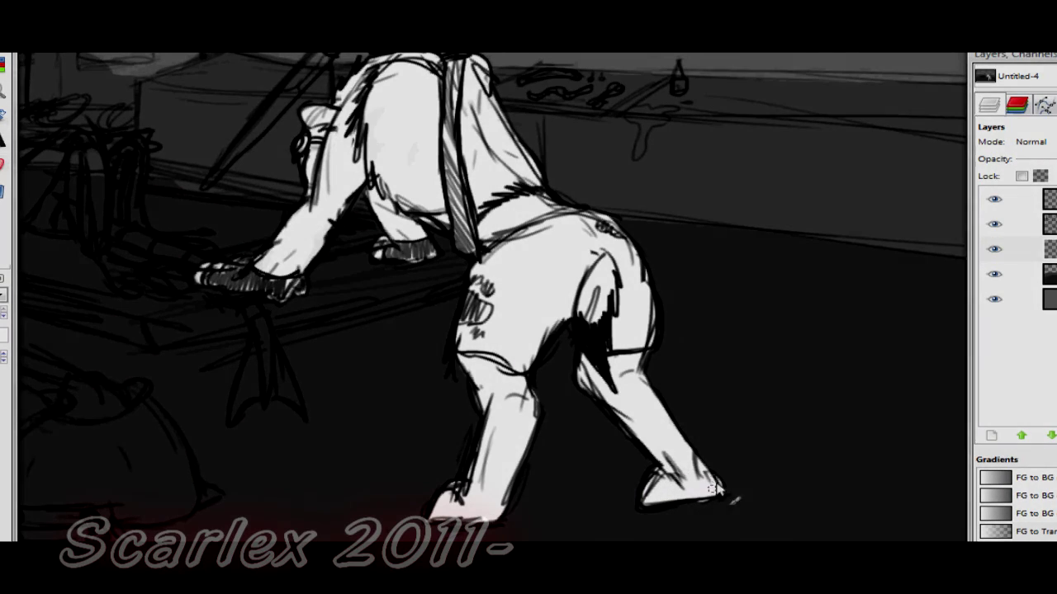